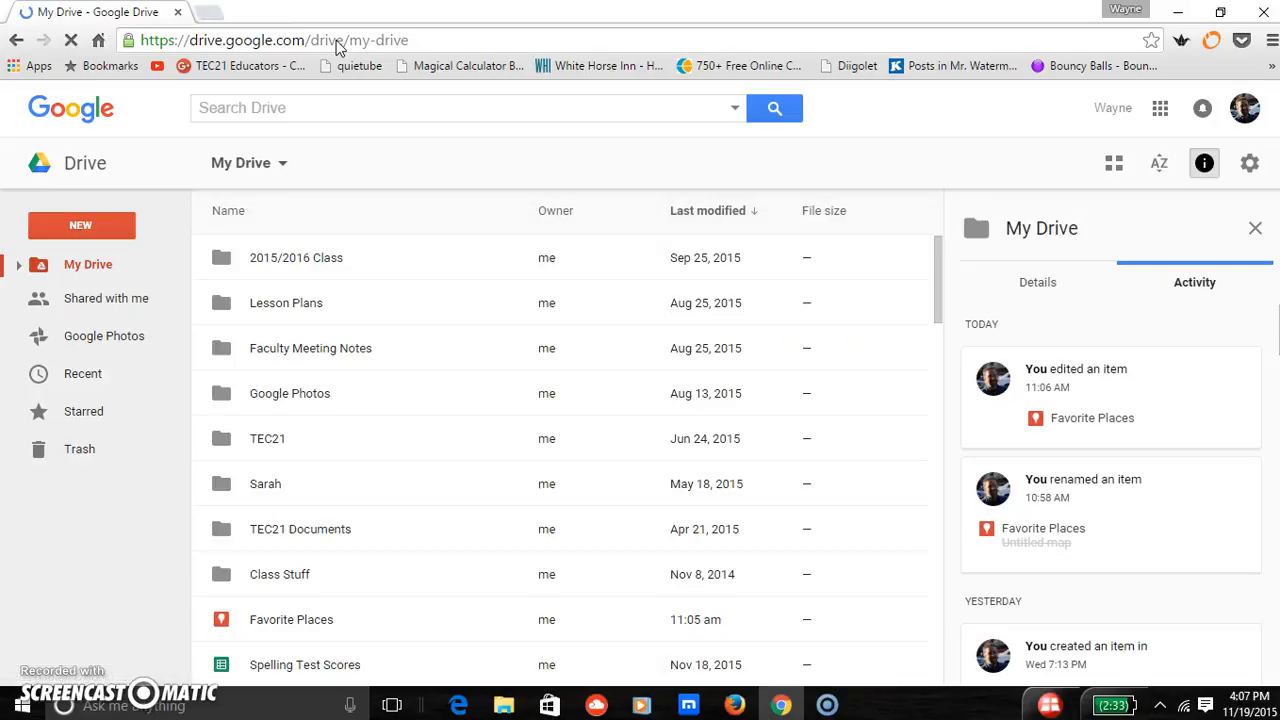
- Create a new Google Sheets spreadsheet from Drive and title it Flat Stanley
{"action": "left_click", "coordinate": [104, 230]}
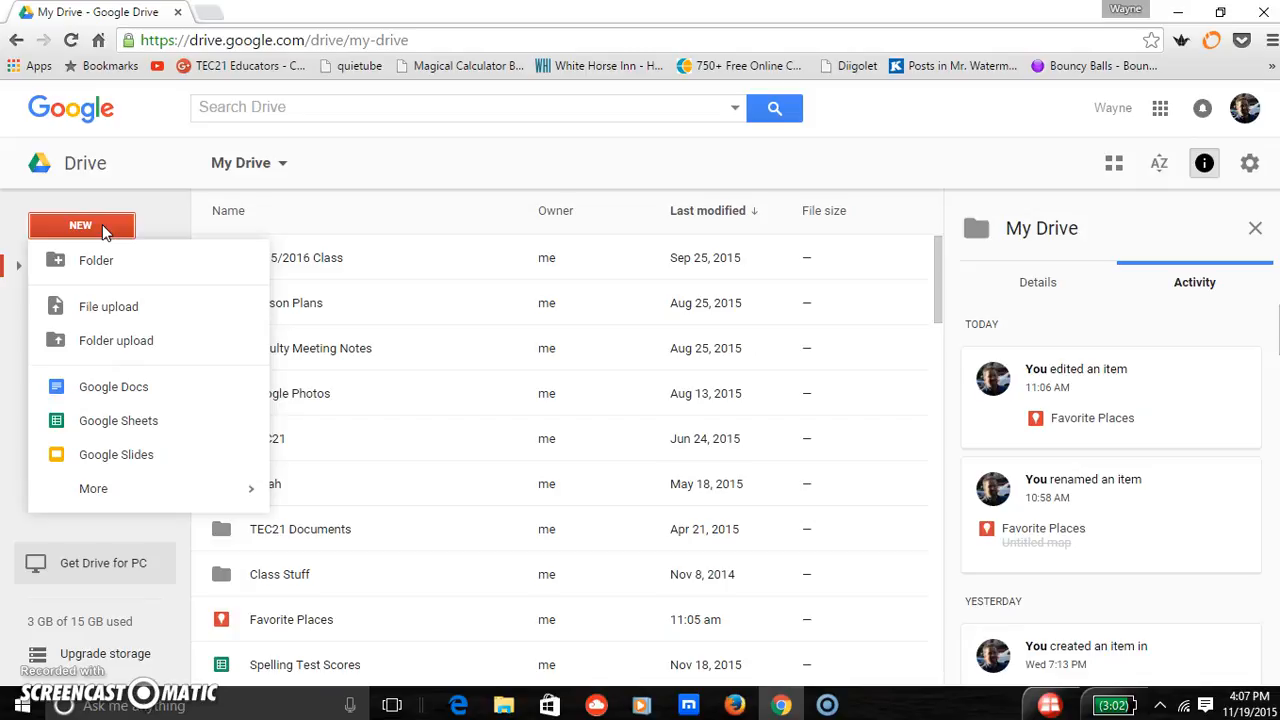
{"action": "left_click", "coordinate": [108, 432]}
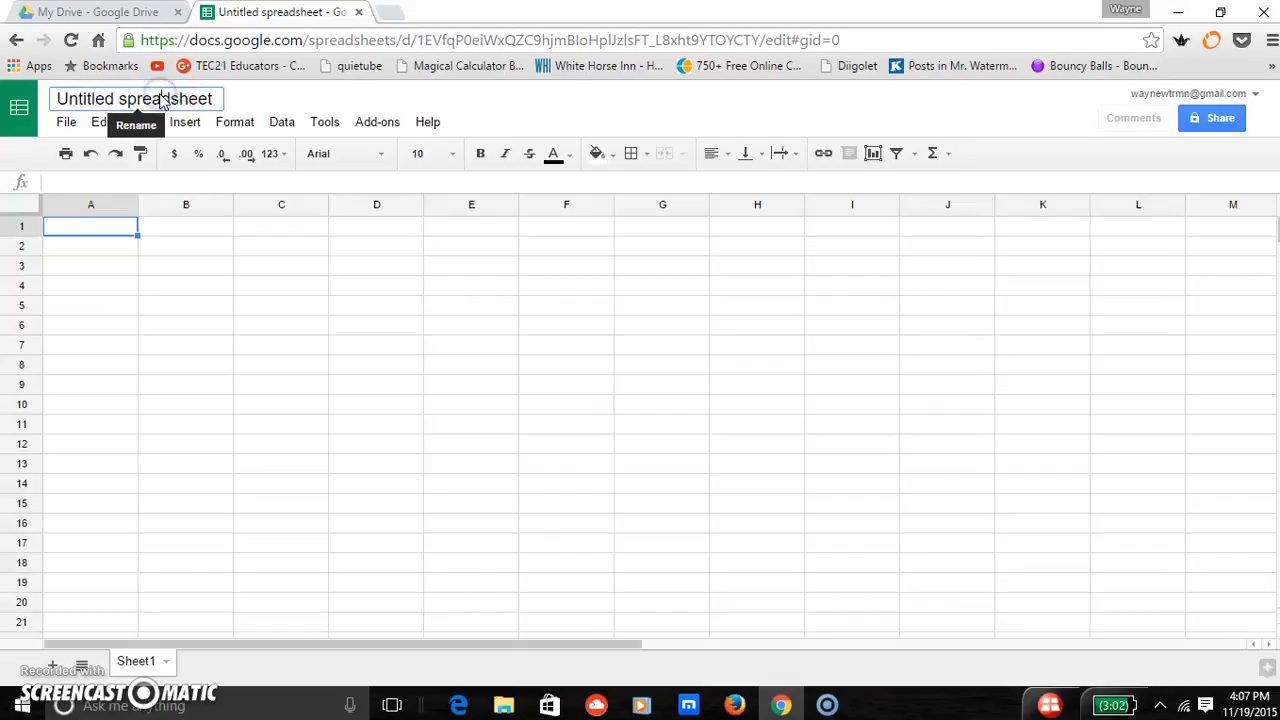
{"action": "left_click", "coordinate": [166, 96]}
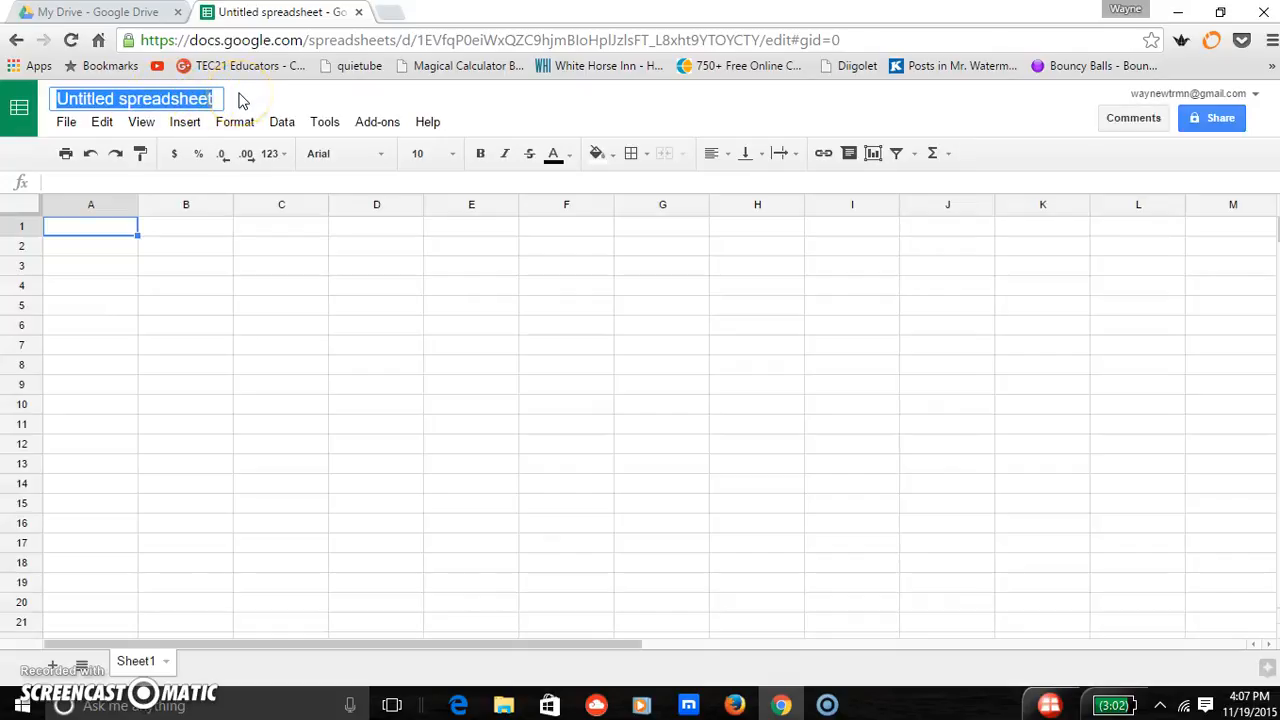
{"action": "type", "text": "Flat "}
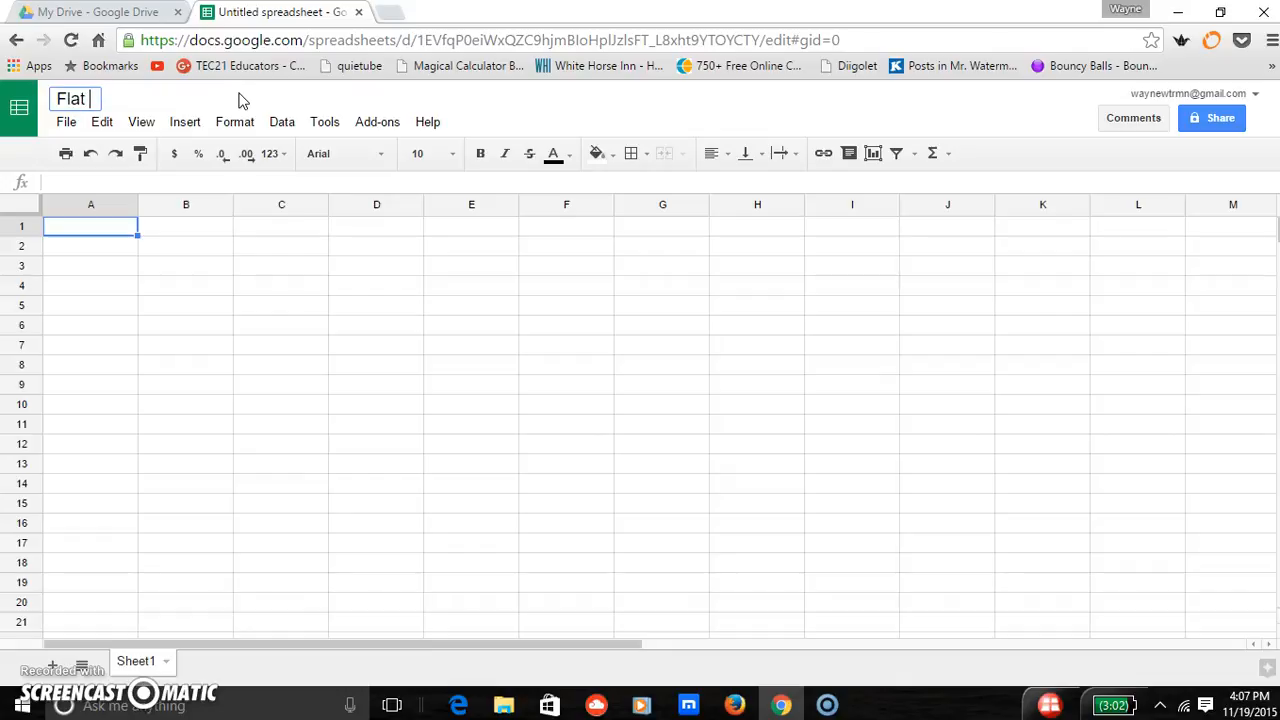
{"action": "type", "text": "Stanley"}
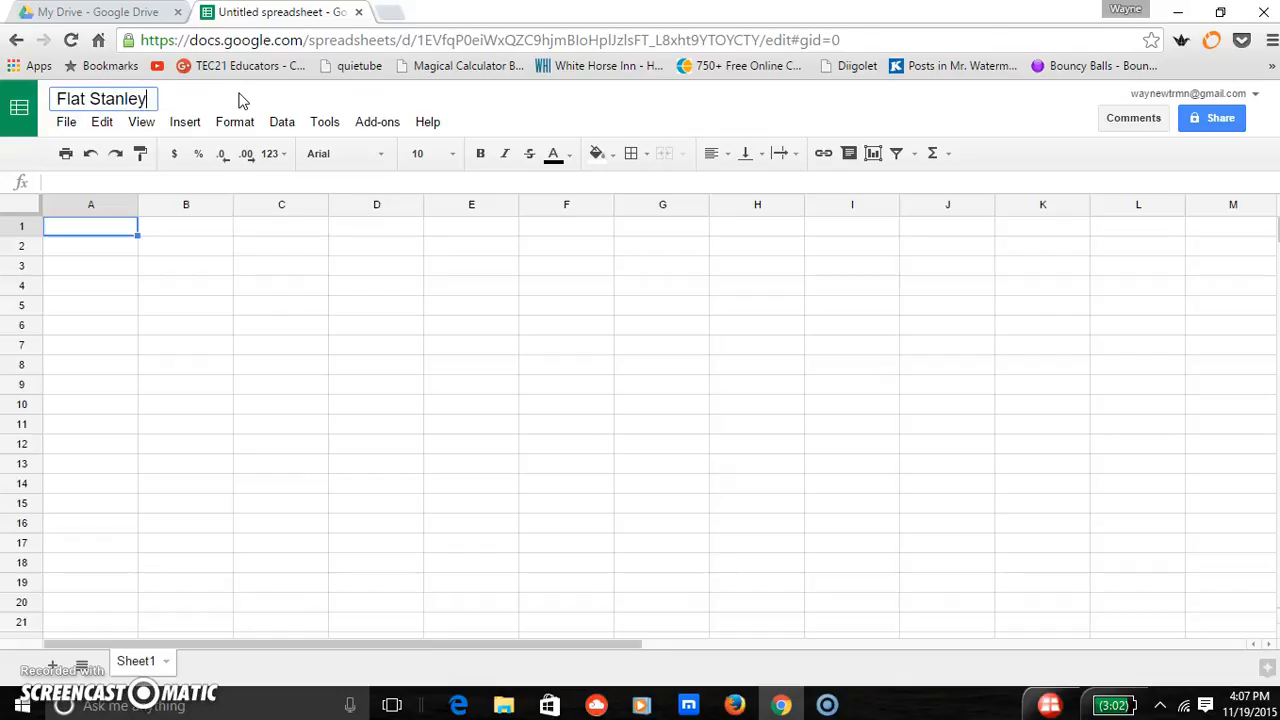
- Enter the column headers Name, City and Place in cells A1, B1 and C1
{"action": "left_click", "coordinate": [132, 229]}
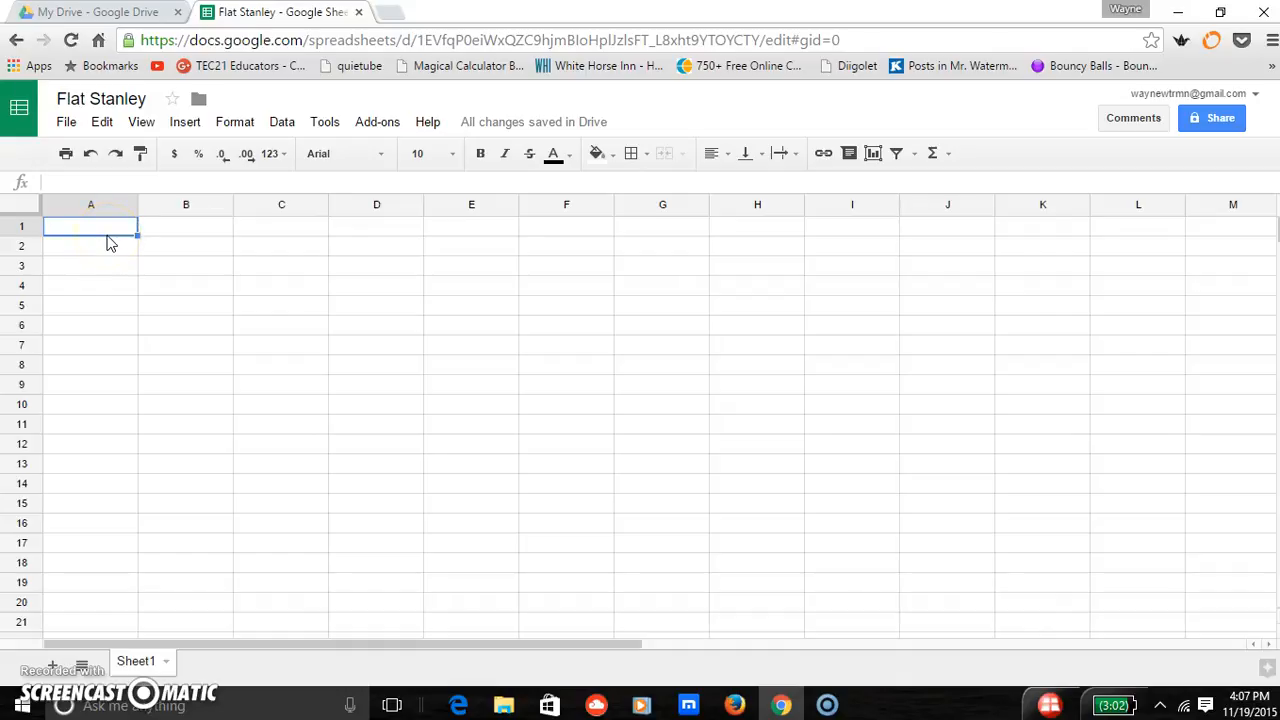
{"action": "type", "text": "Name"}
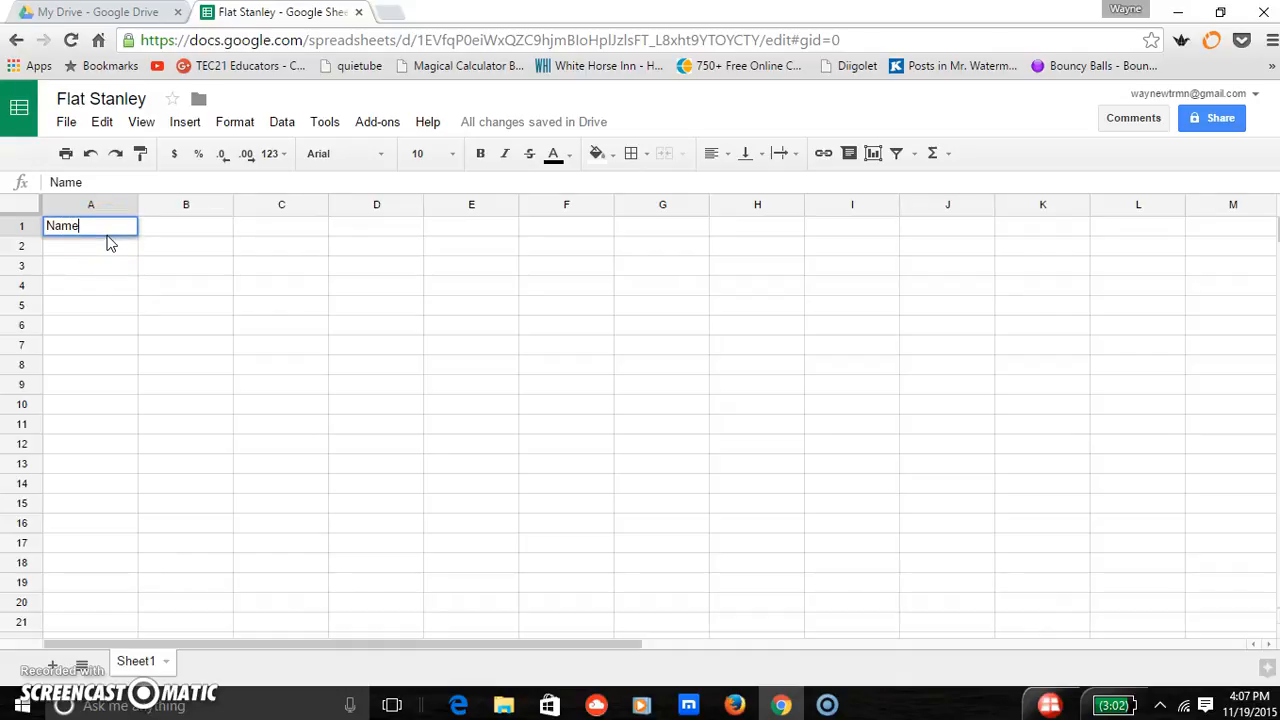
{"action": "left_click", "coordinate": [166, 230]}
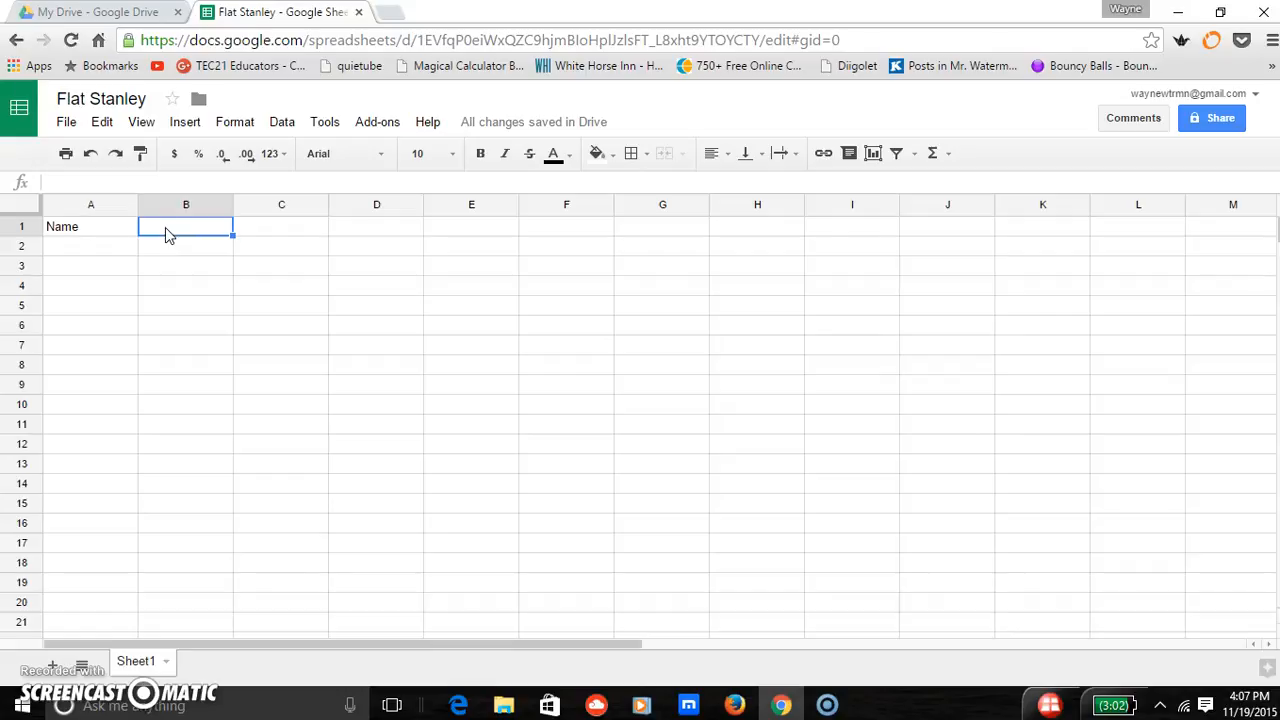
{"action": "type", "text": "City"}
{"action": "key", "text": "Tab"}
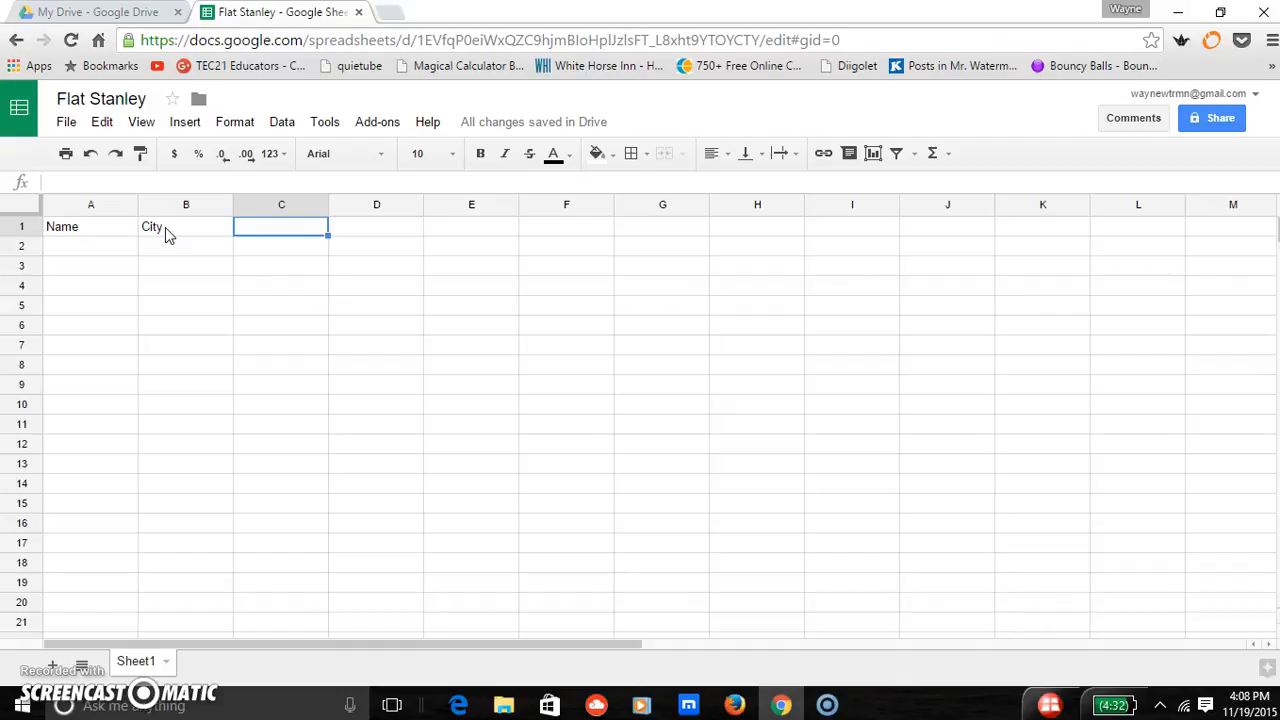
{"action": "type", "text": "Place"}
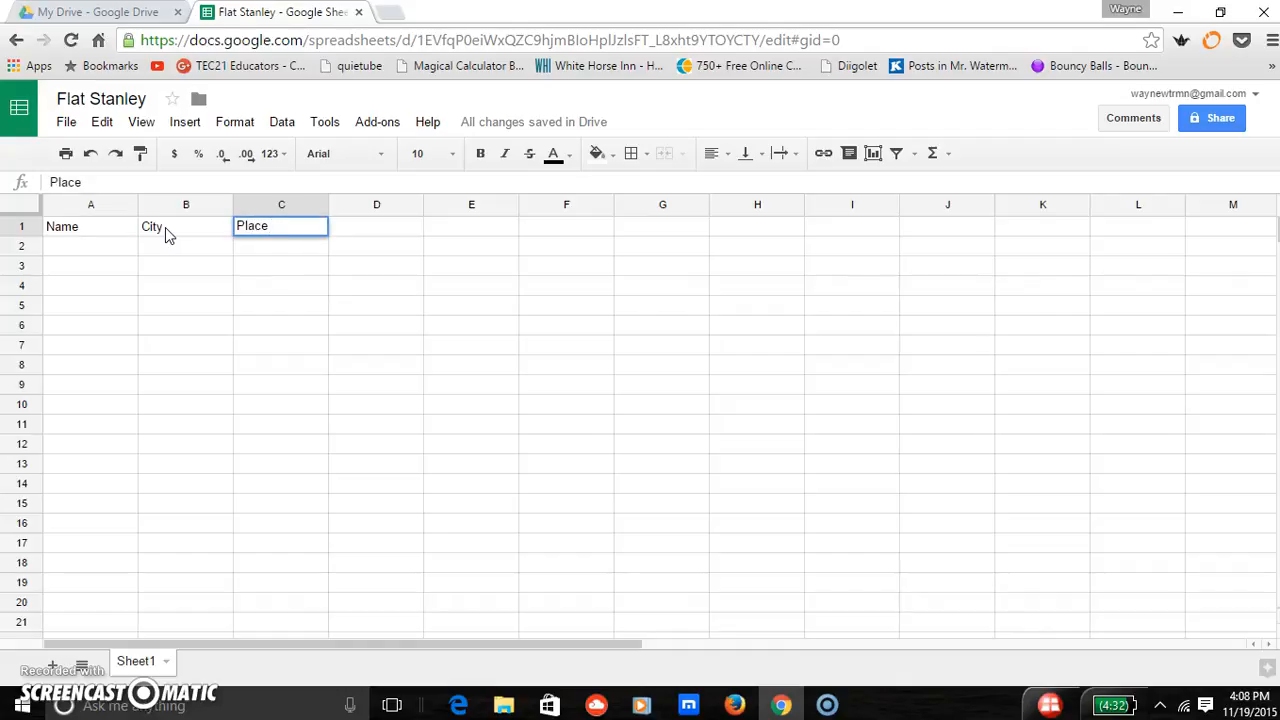
{"action": "left_click", "coordinate": [167, 230]}
{"action": "type", "text": "1"}
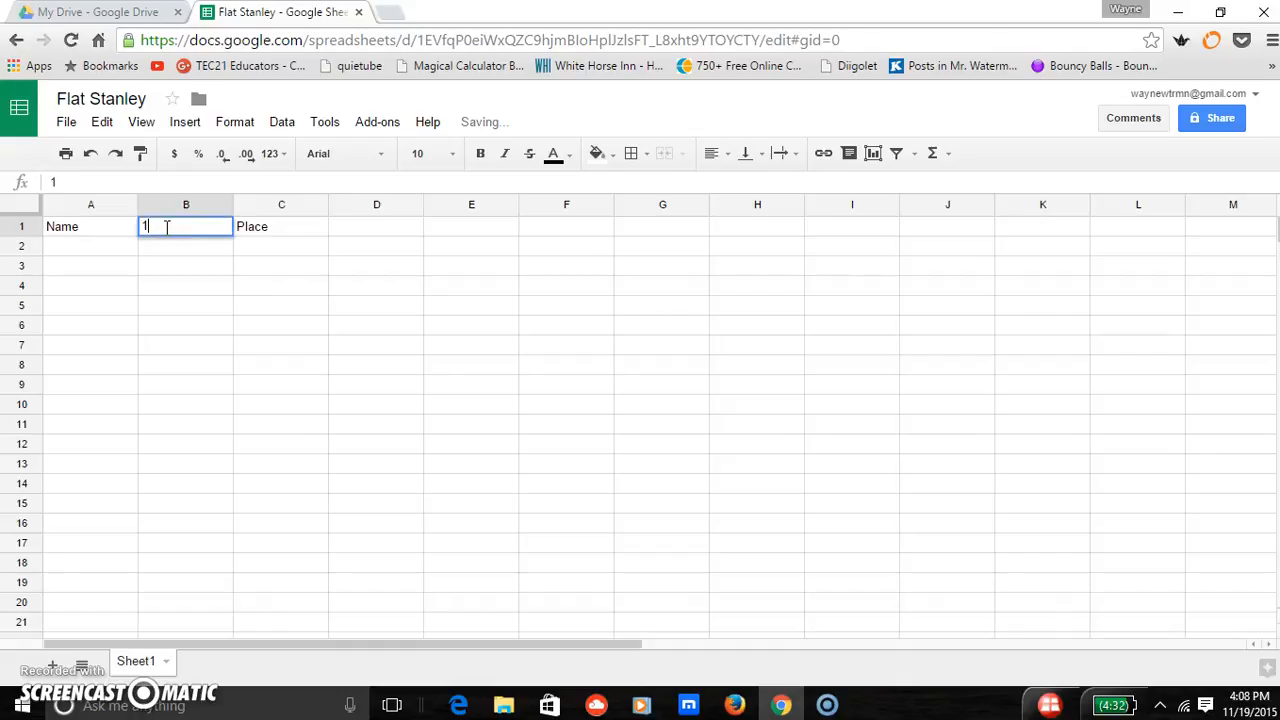
{"action": "key", "text": "BackSpace"}
{"action": "left_click", "coordinate": [167, 228]}
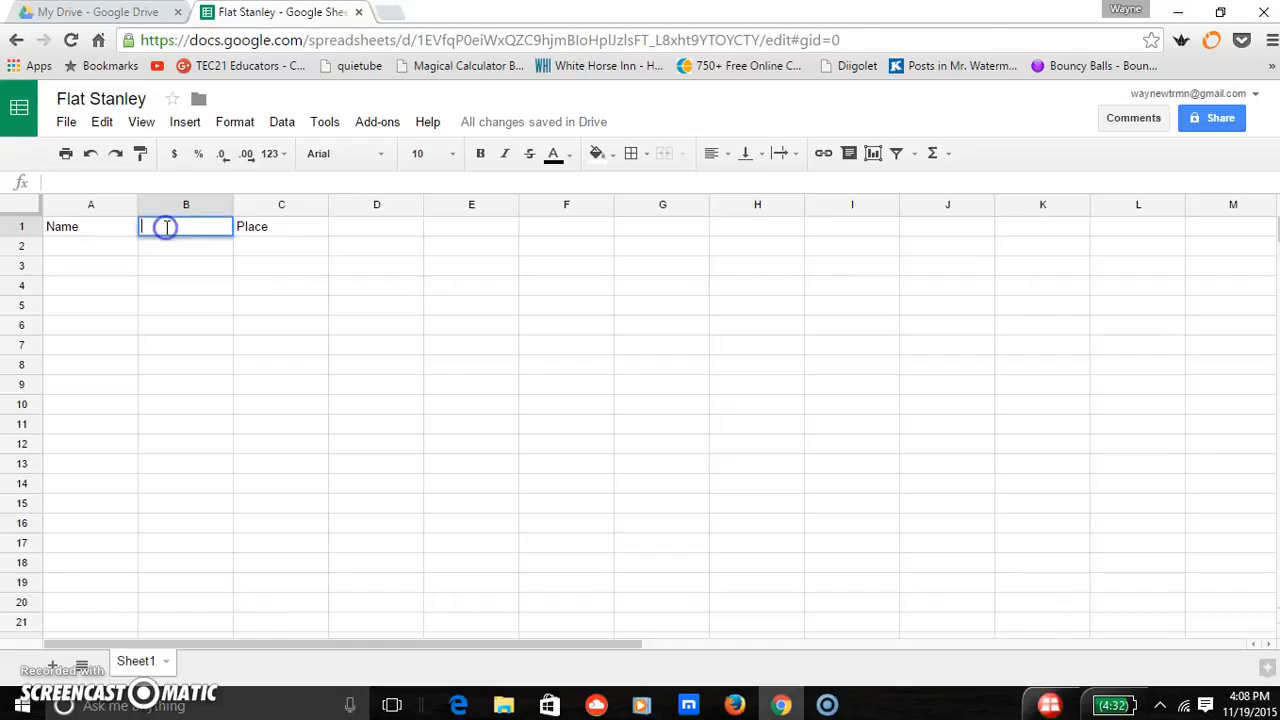
{"action": "type", "text": "City"}
- Change the header in C1 to Place 1 and add the headers Place 2 and Place 3 in D1 and E1
{"action": "left_click", "coordinate": [284, 224]}
{"action": "type", "text": "Place 1"}
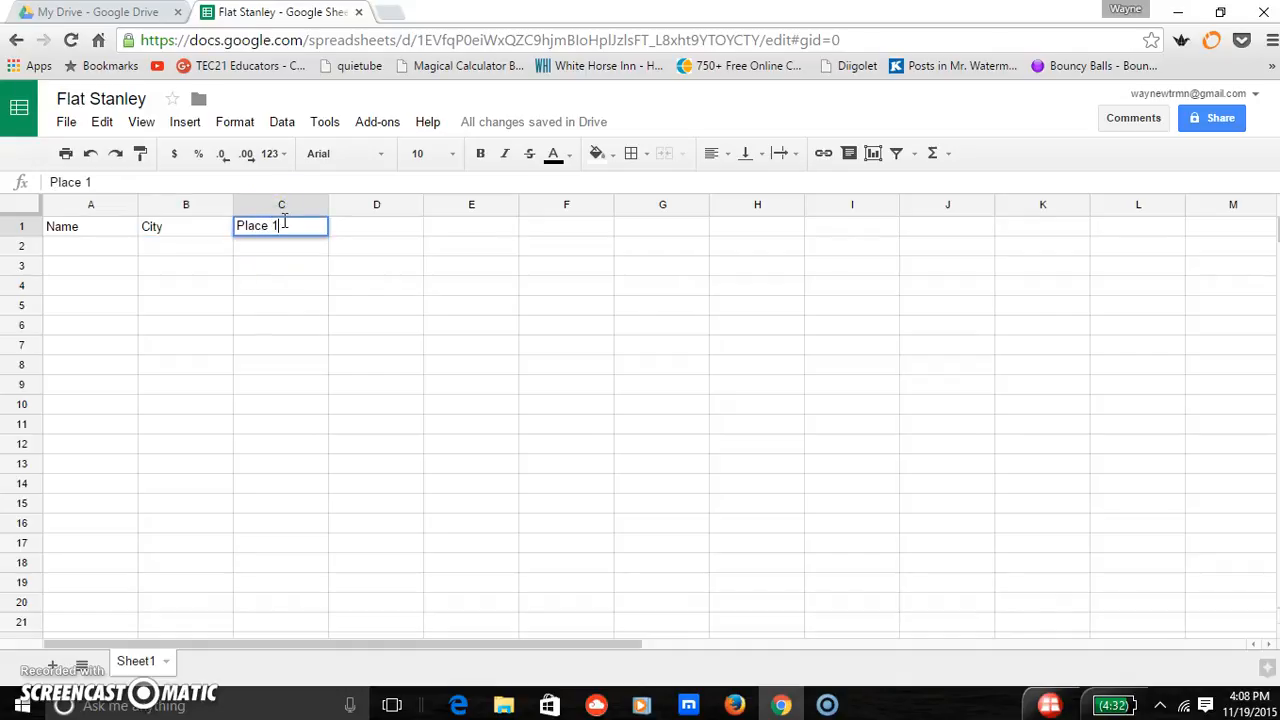
{"action": "key", "text": "Tab"}
{"action": "type", "text": "Pl"}
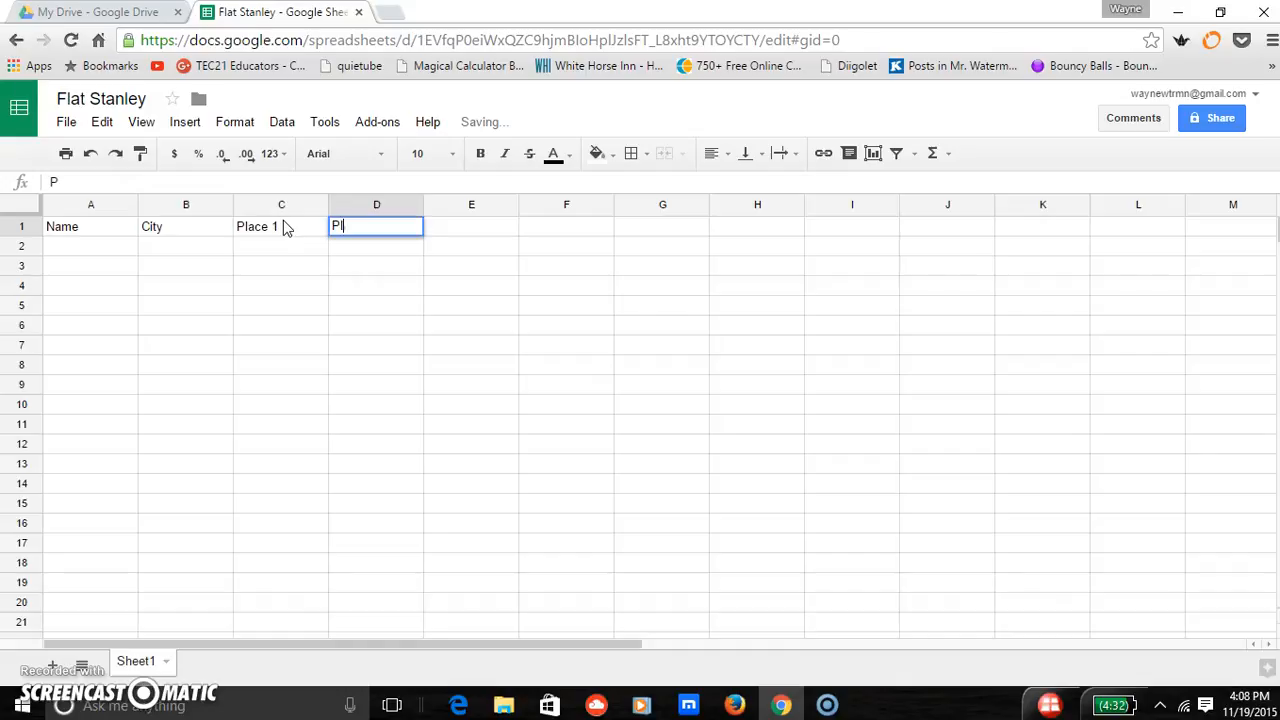
{"action": "type", "text": "ace 2"}
{"action": "key", "text": "Tab"}
{"action": "type", "text": "P"}
{"action": "key", "text": "BackSpace"}
{"action": "type", "text": "Place 3"}
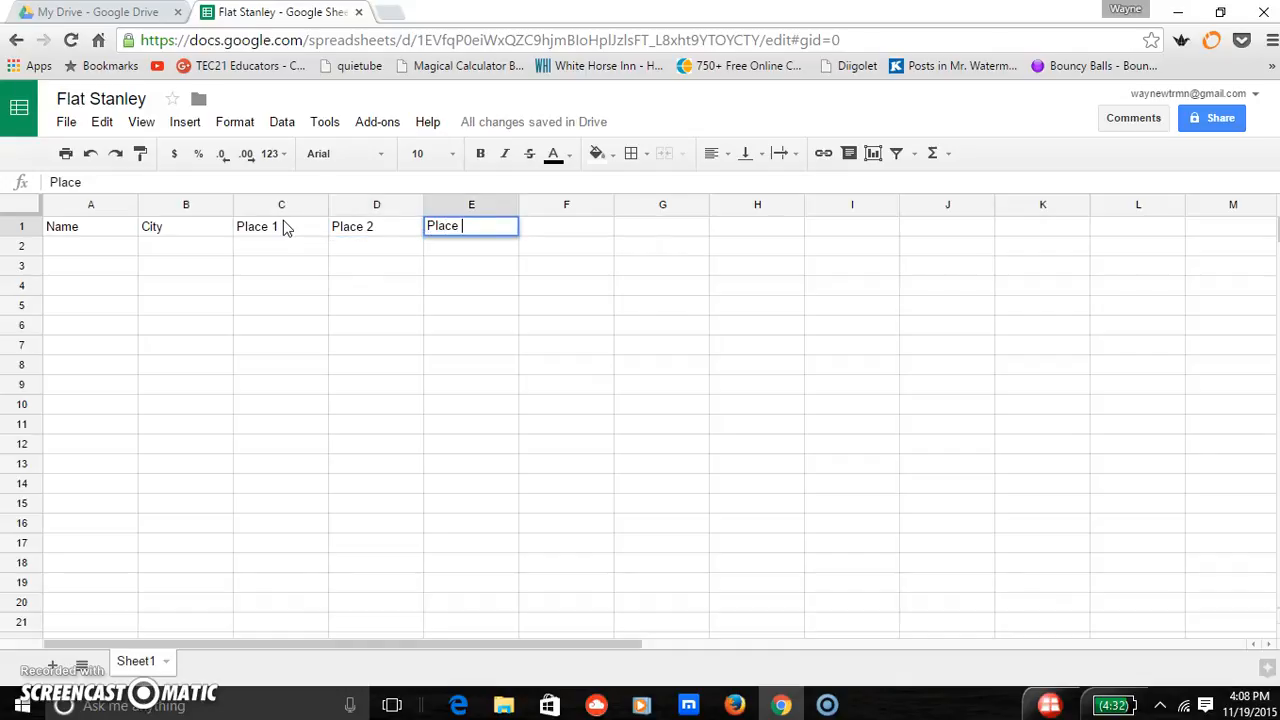
- Enter three people's first names in cells A2, A3 and A4 of the Name column
{"action": "left_click", "coordinate": [100, 246]}
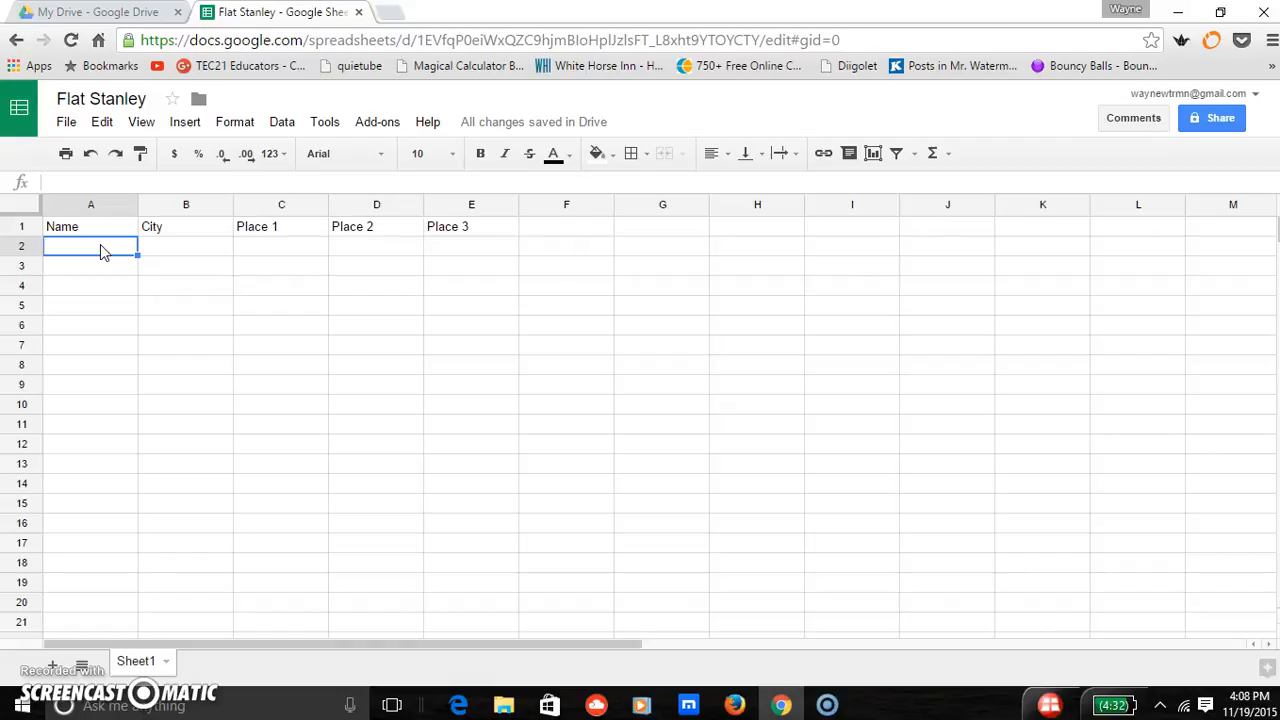
{"action": "type", "text": "Jane"}
{"action": "key", "text": "Tab"}
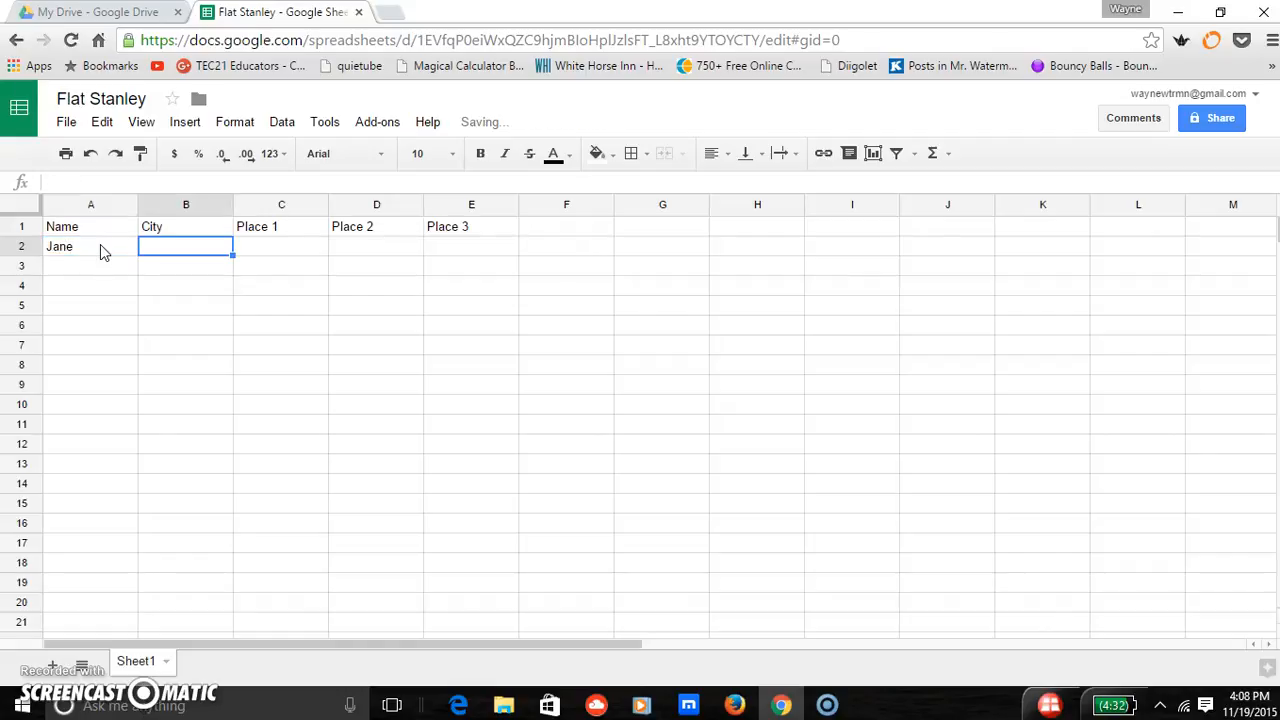
{"action": "key", "text": "Return"}
{"action": "type", "text": "Kevin"}
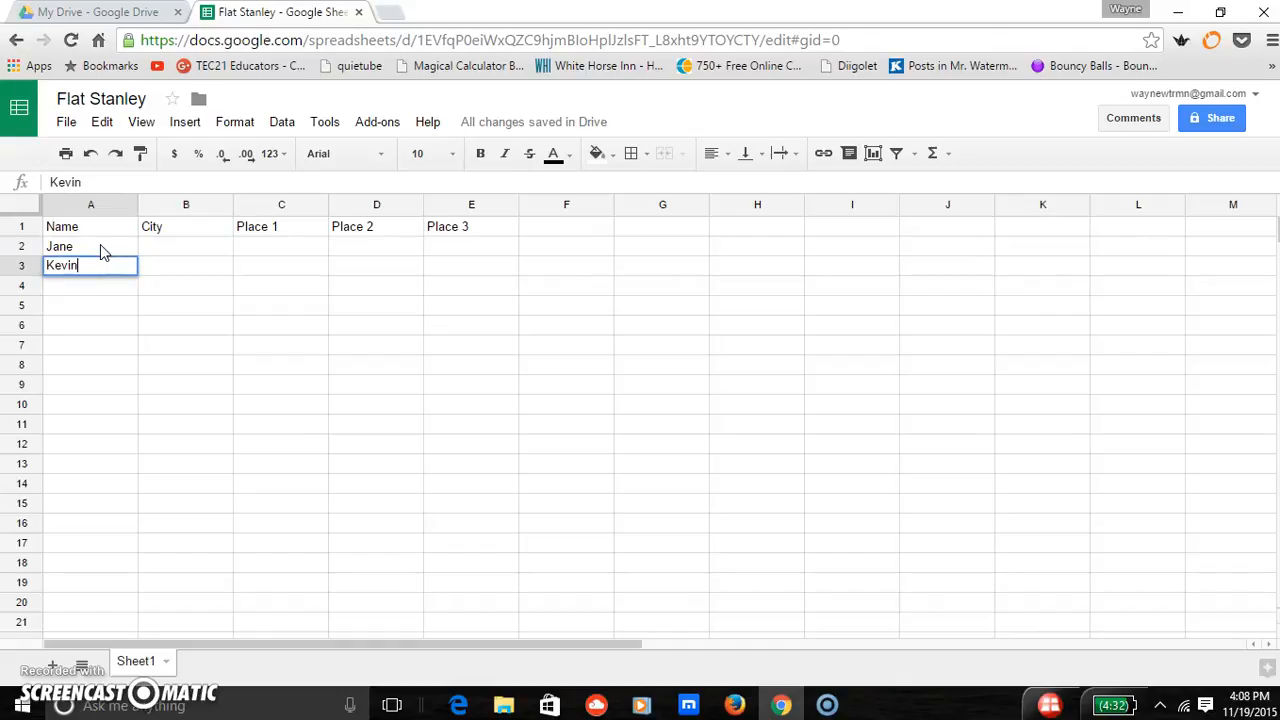
{"action": "key", "text": "Return"}
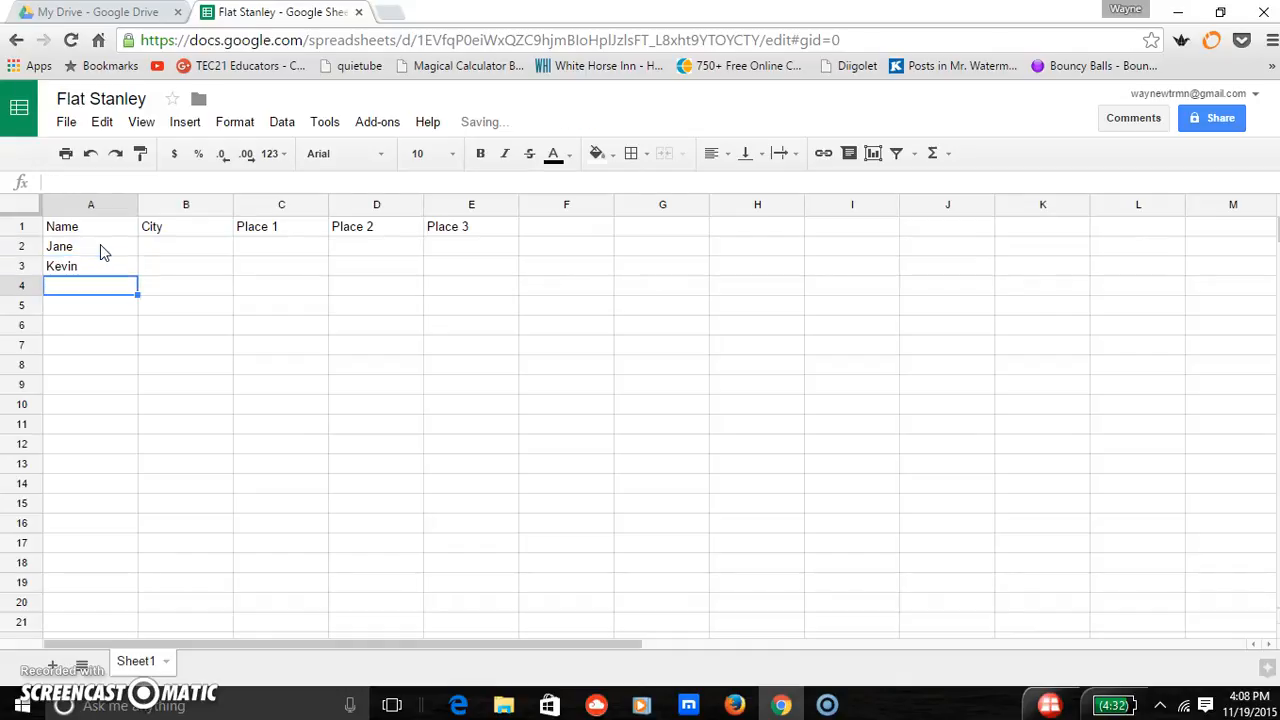
{"action": "type", "text": "Sarah"}
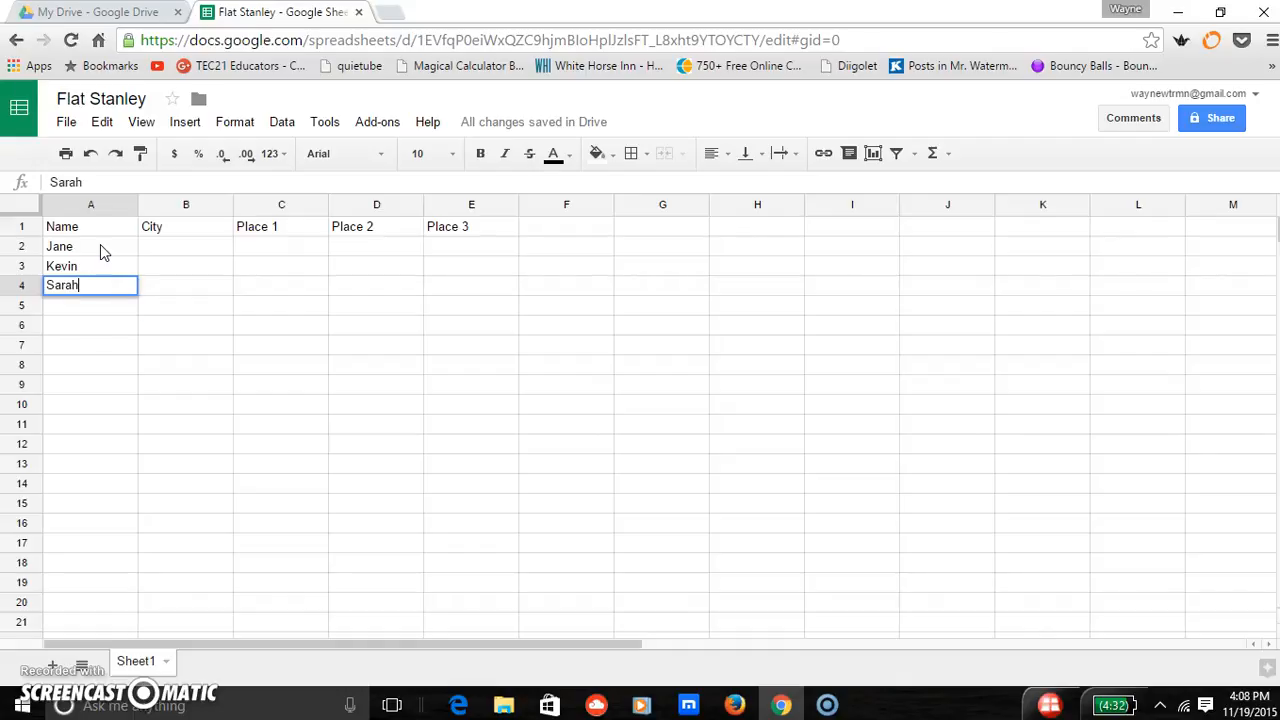
{"action": "key", "text": "Return"}
- Enter New York as the city and Time Square as Place 1 for the first person in row 2
{"action": "key", "text": "Right"}
{"action": "key", "text": "Up"}
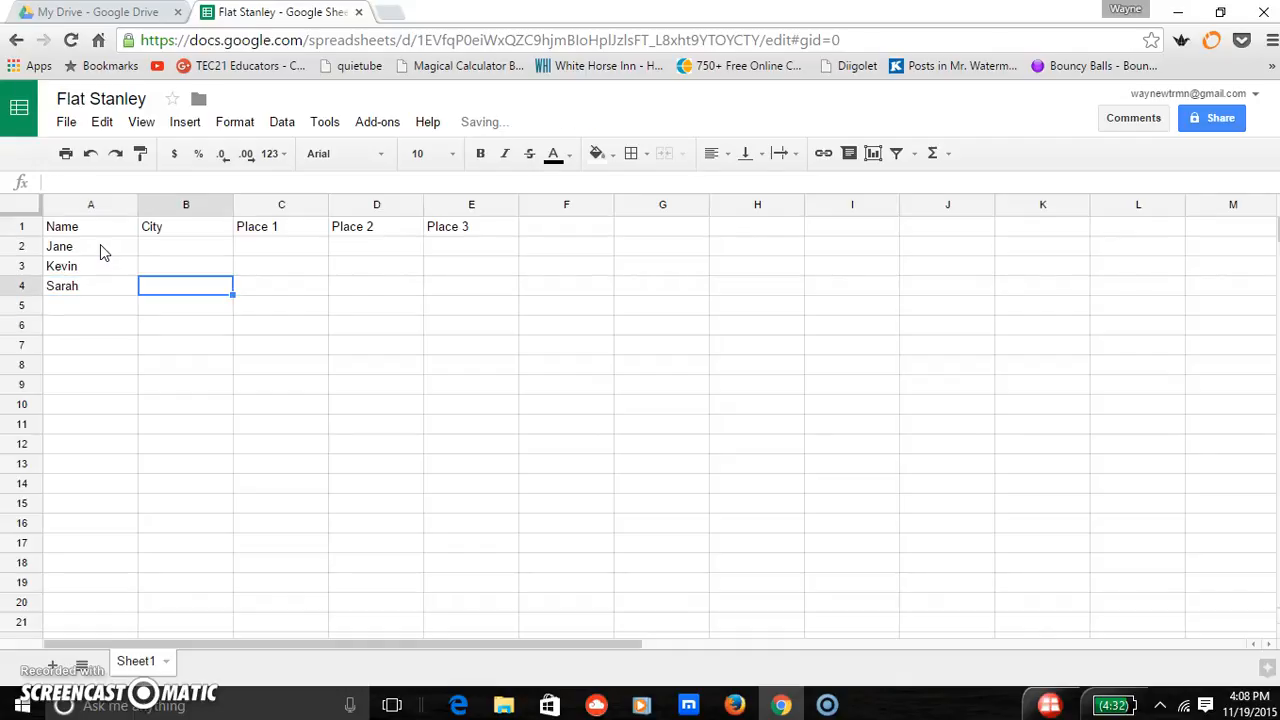
{"action": "key", "text": "Up"}
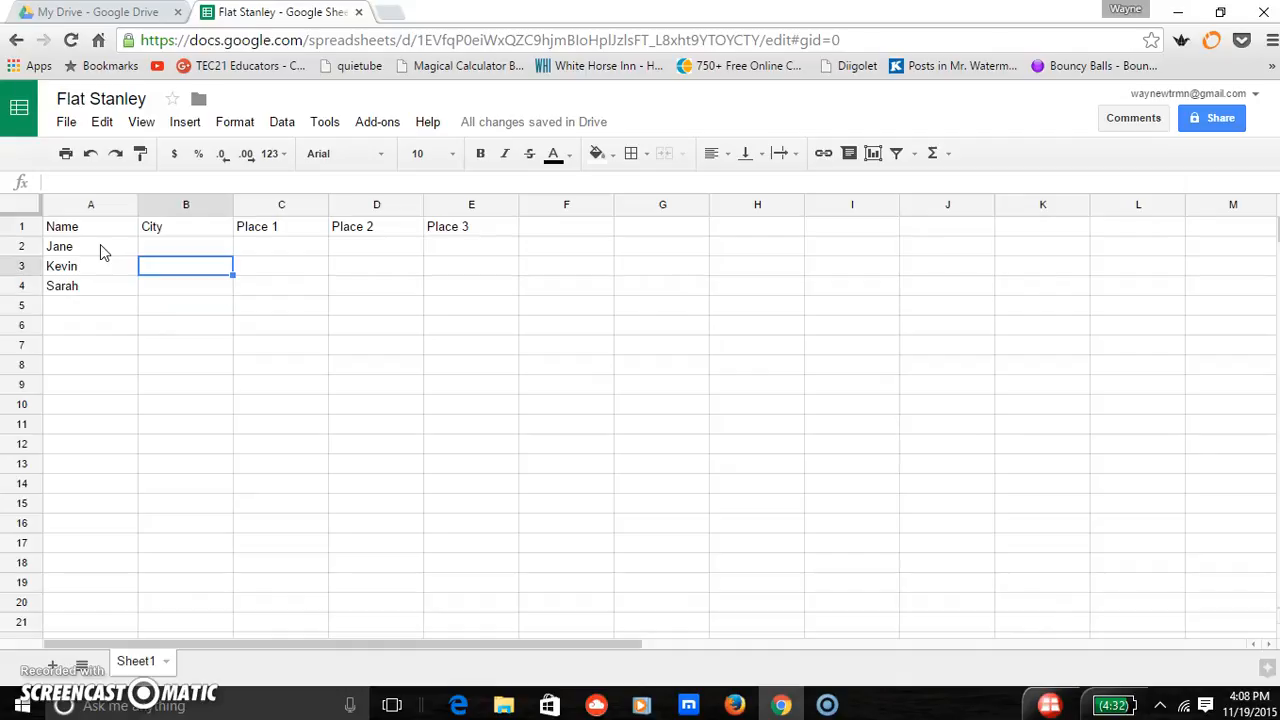
{"action": "key", "text": "Up"}
{"action": "key", "text": "Down"}
{"action": "key", "text": "Up"}
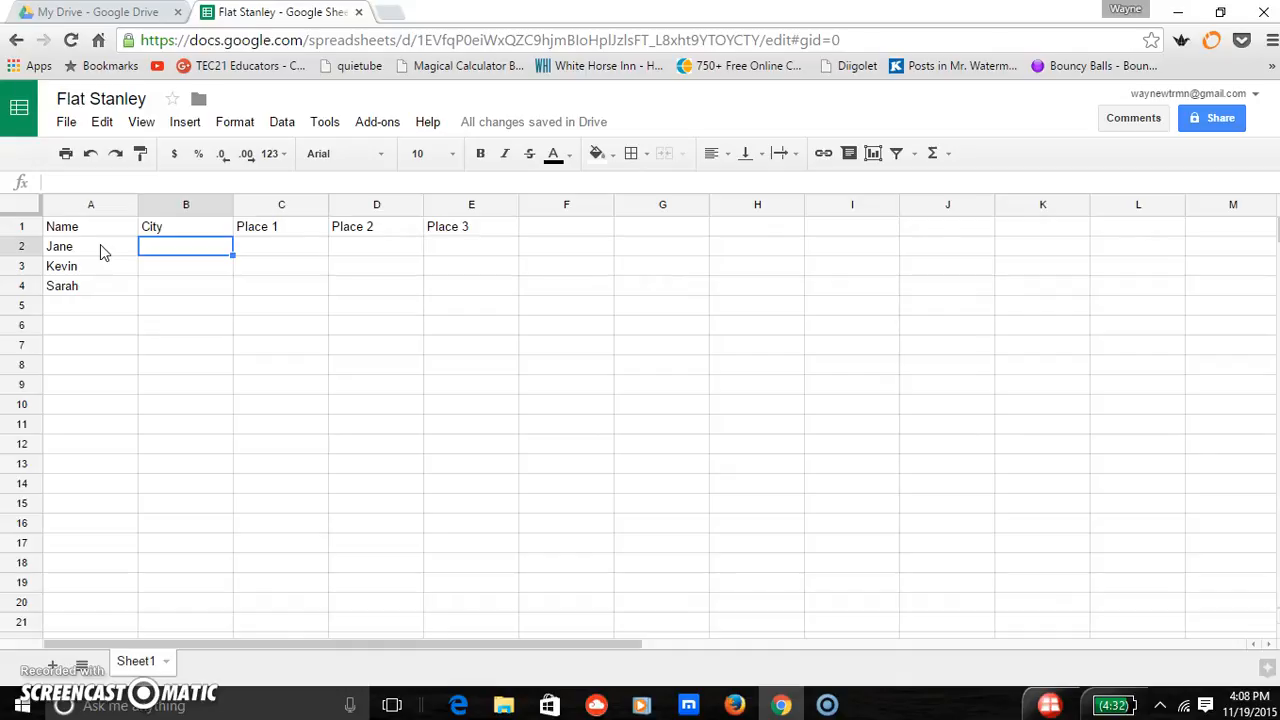
{"action": "type", "text": "New"}
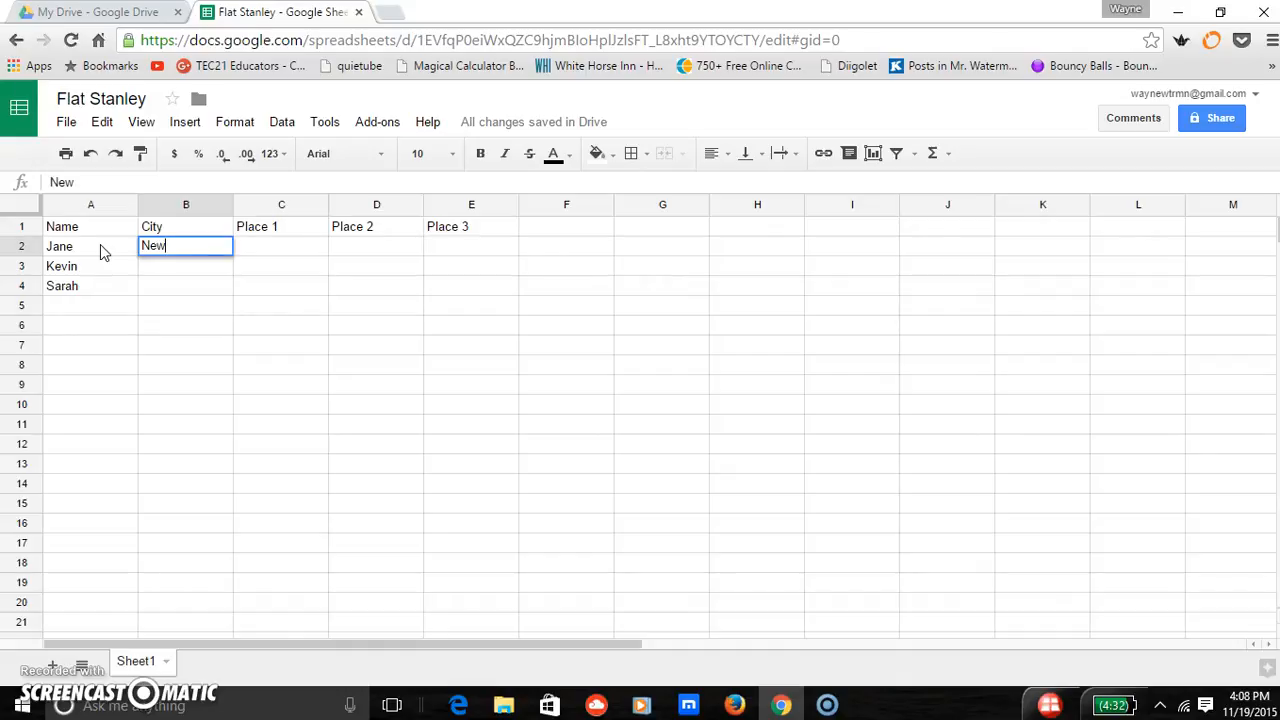
{"action": "type", "text": " York"}
{"action": "key", "text": "Tab"}
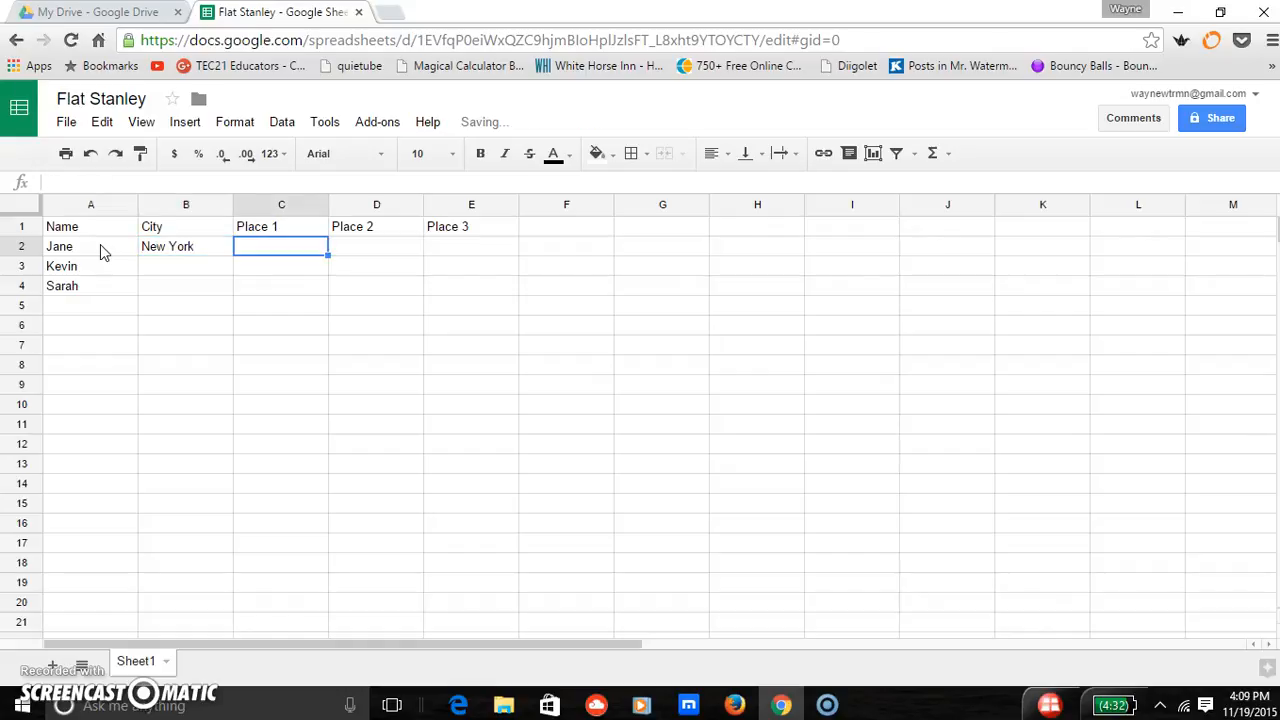
{"action": "type", "text": "Time "}
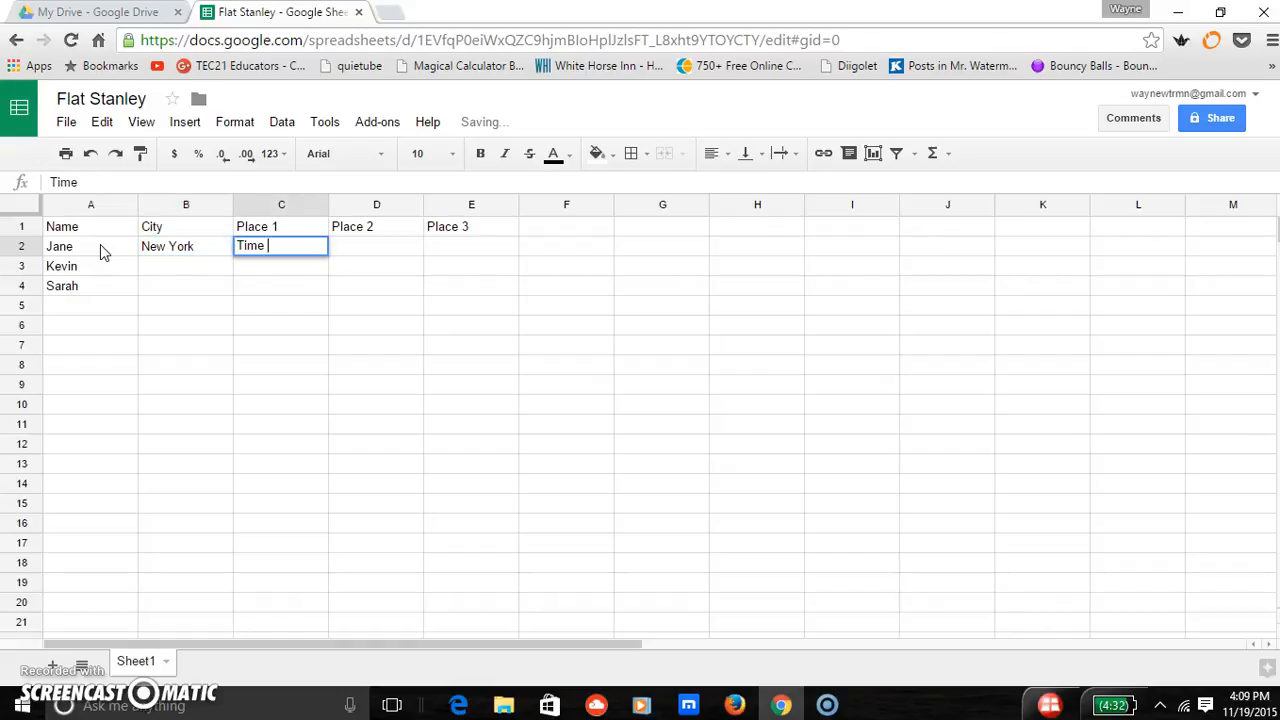
{"action": "type", "text": "Square"}
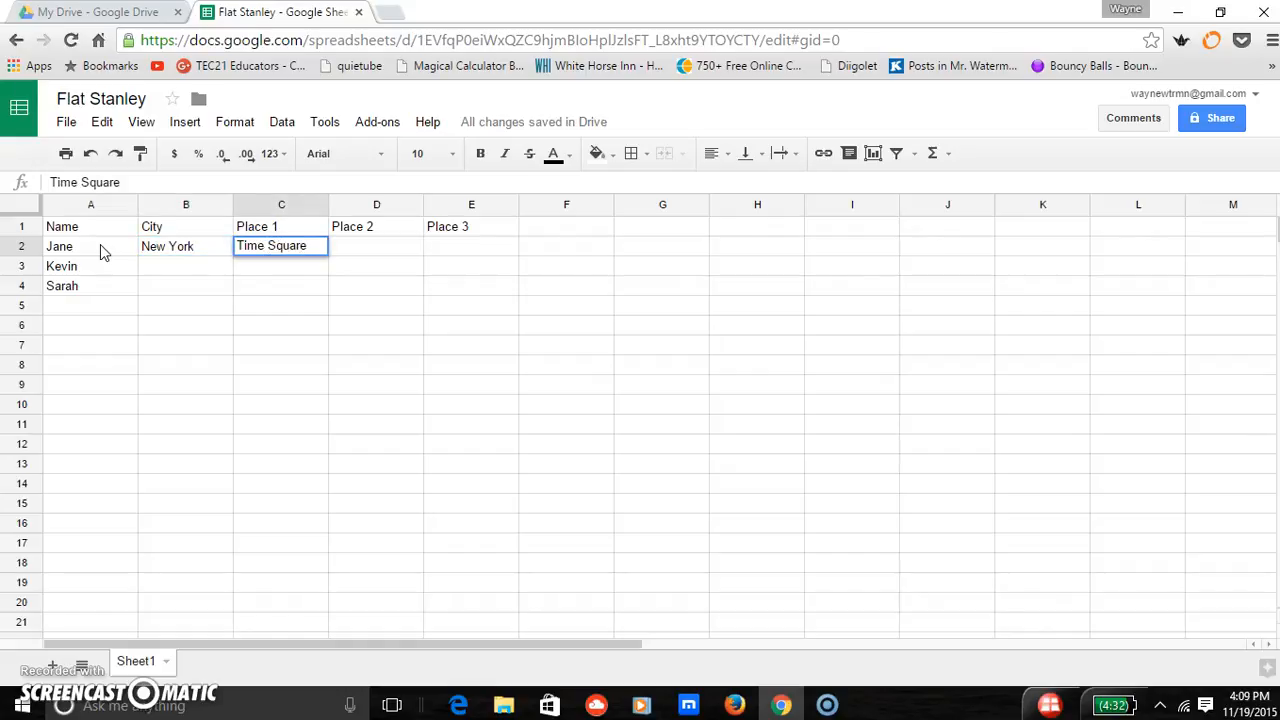
{"action": "key", "text": "Tab"}
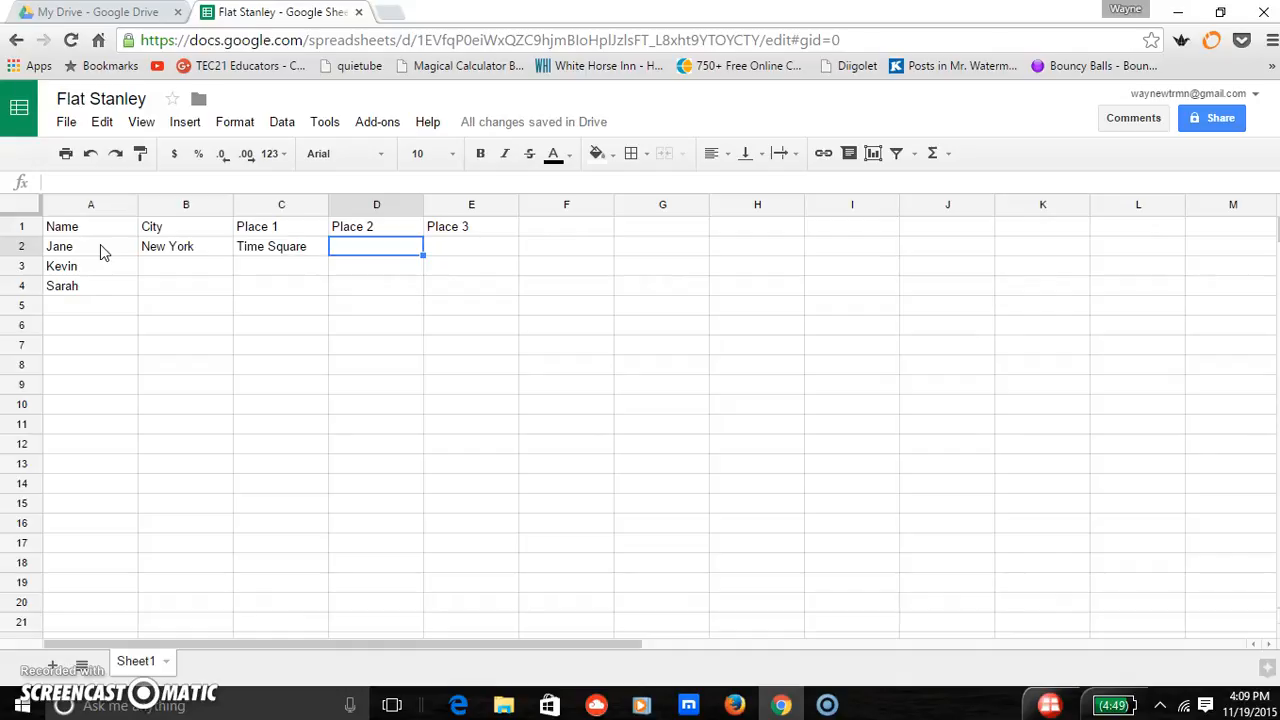
- Enter Madison Square Gardent as Place 2 in D2 and fit the width of column D to its text
{"action": "type", "text": "Madison "}
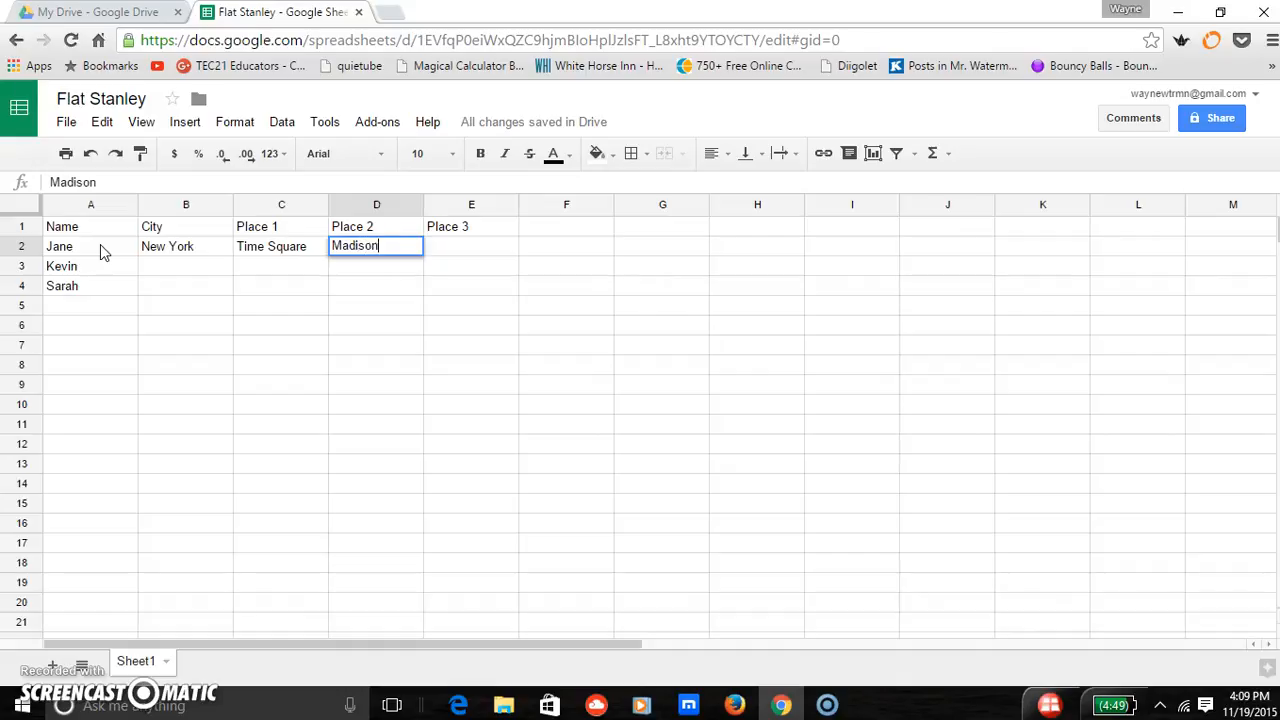
{"action": "type", "text": "Square Gardent"}
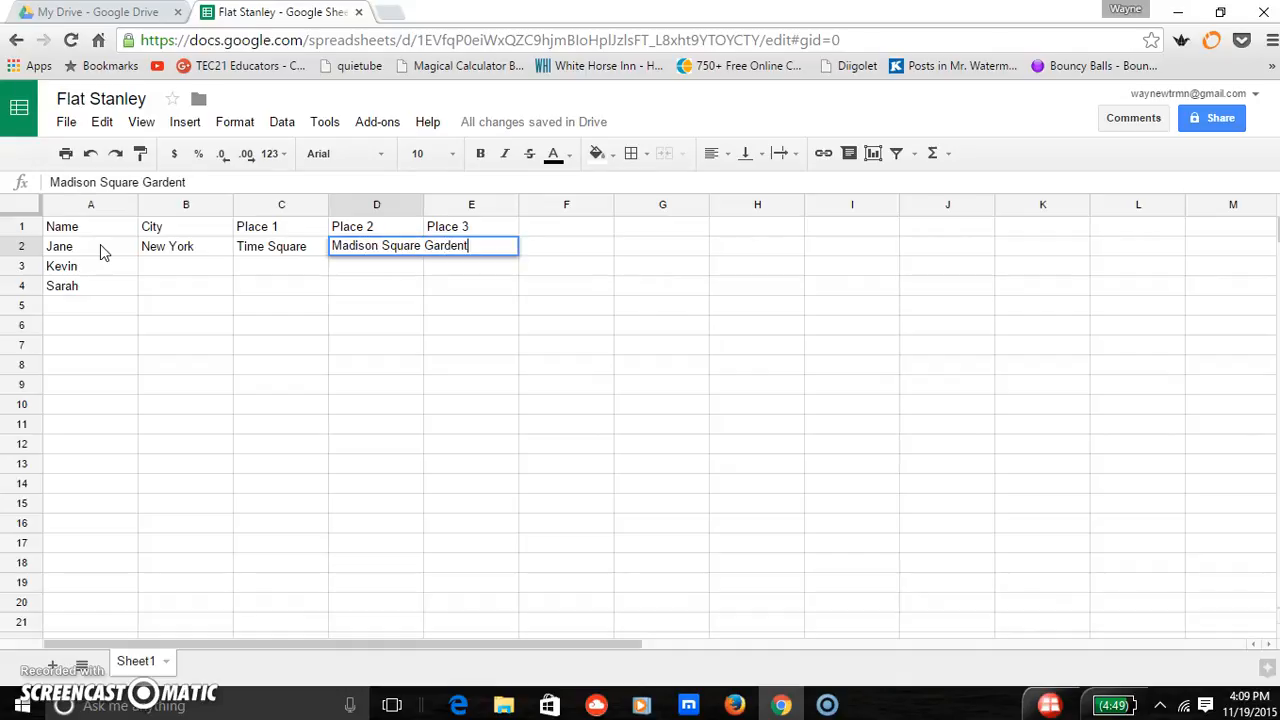
{"action": "double_click", "coordinate": [422, 210]}
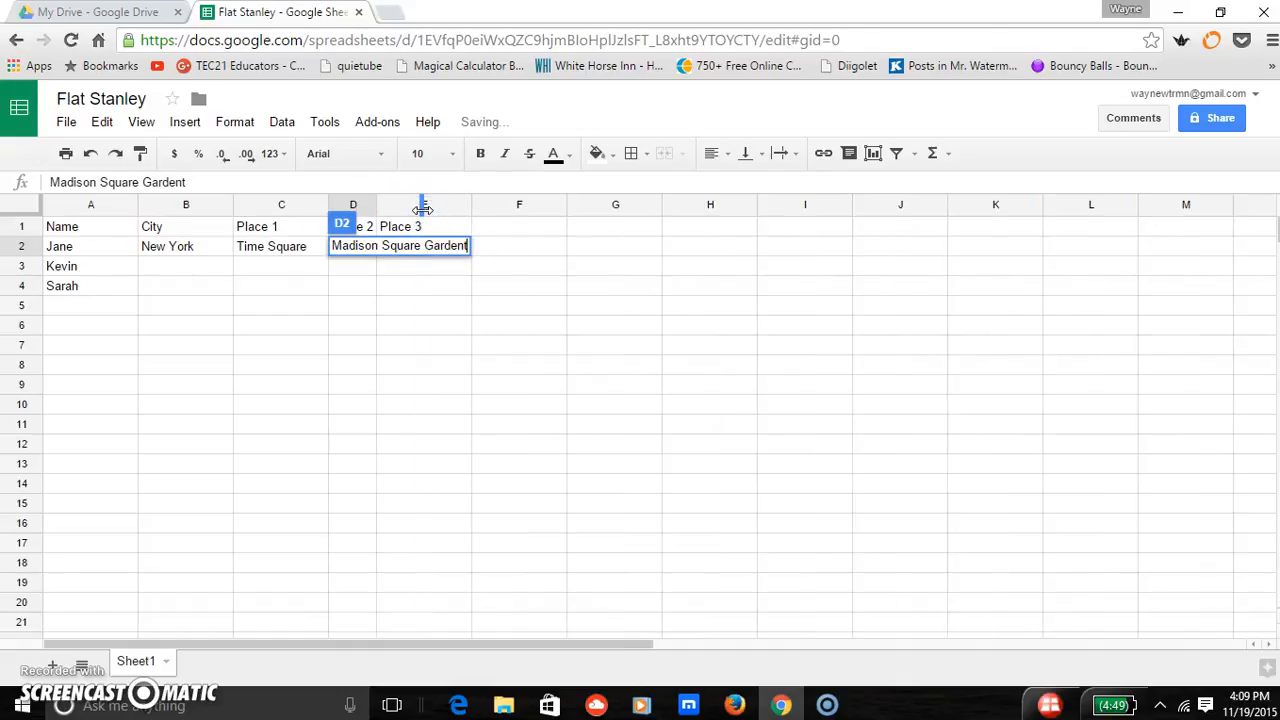
{"action": "double_click", "coordinate": [374, 206]}
{"action": "left_click", "coordinate": [372, 283]}
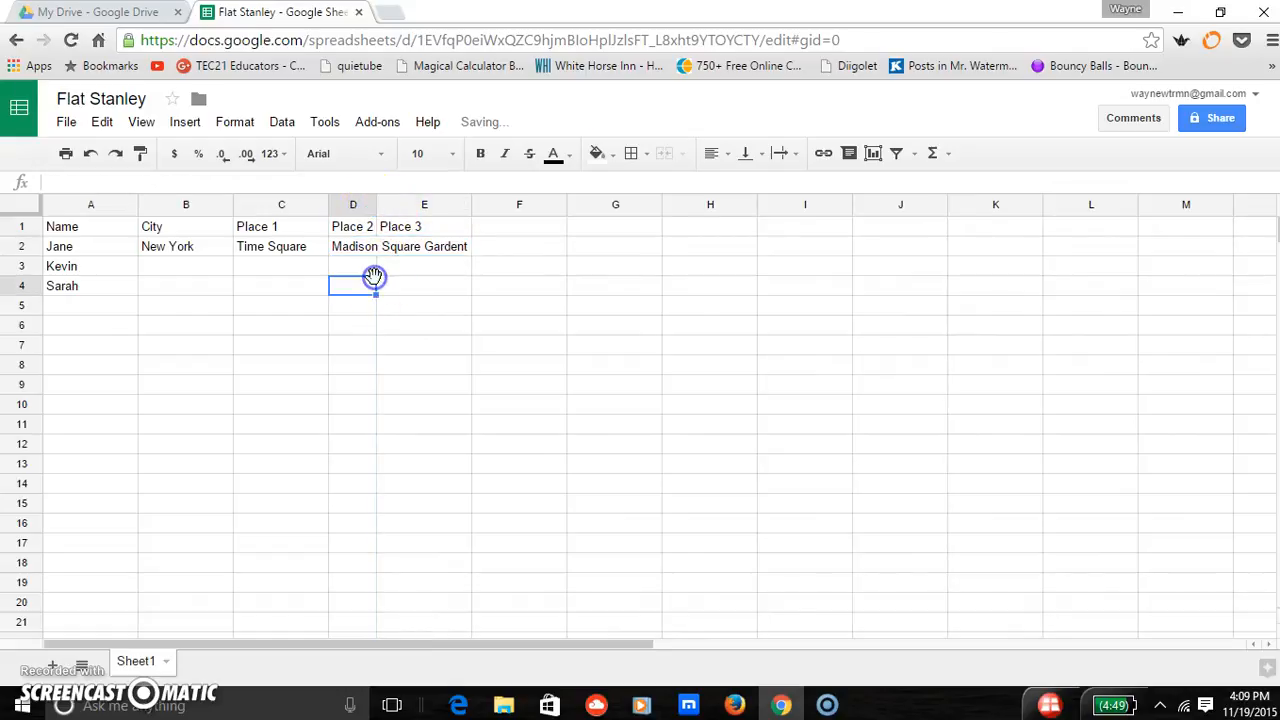
{"action": "double_click", "coordinate": [374, 205]}
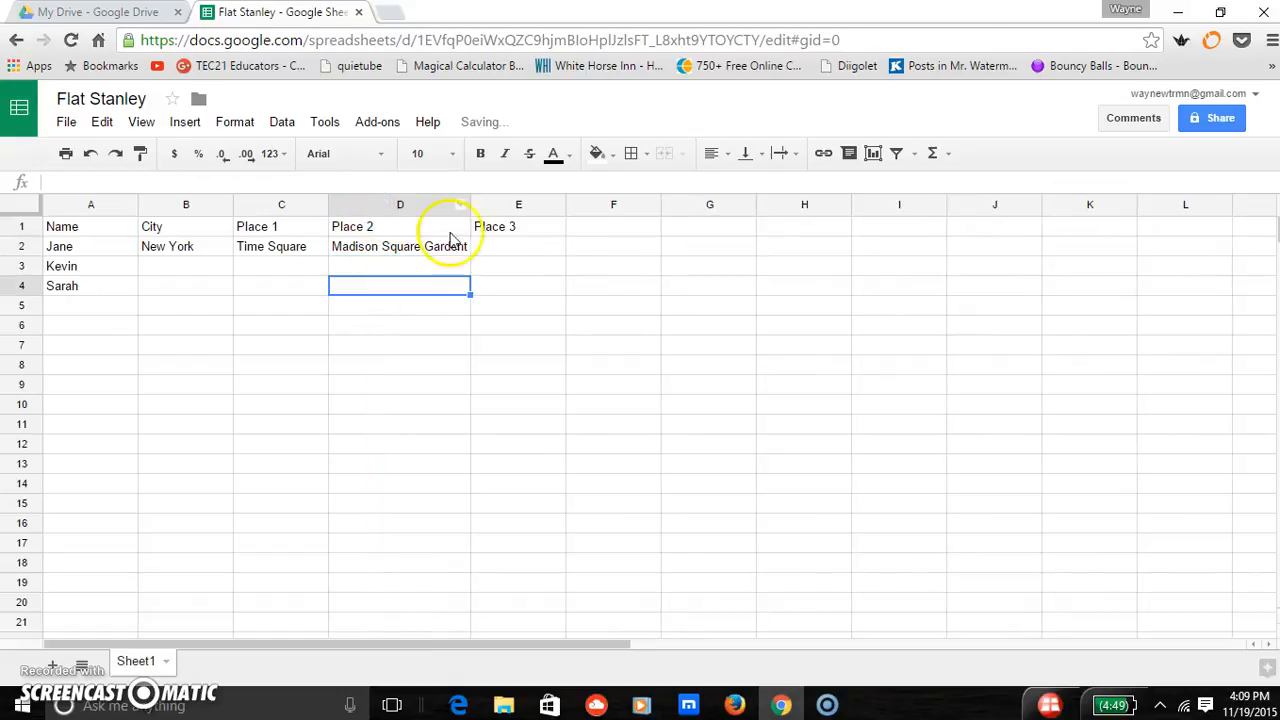
- Enter Central Park as Place 3 for the first person in cell E2
{"action": "left_click", "coordinate": [509, 252]}
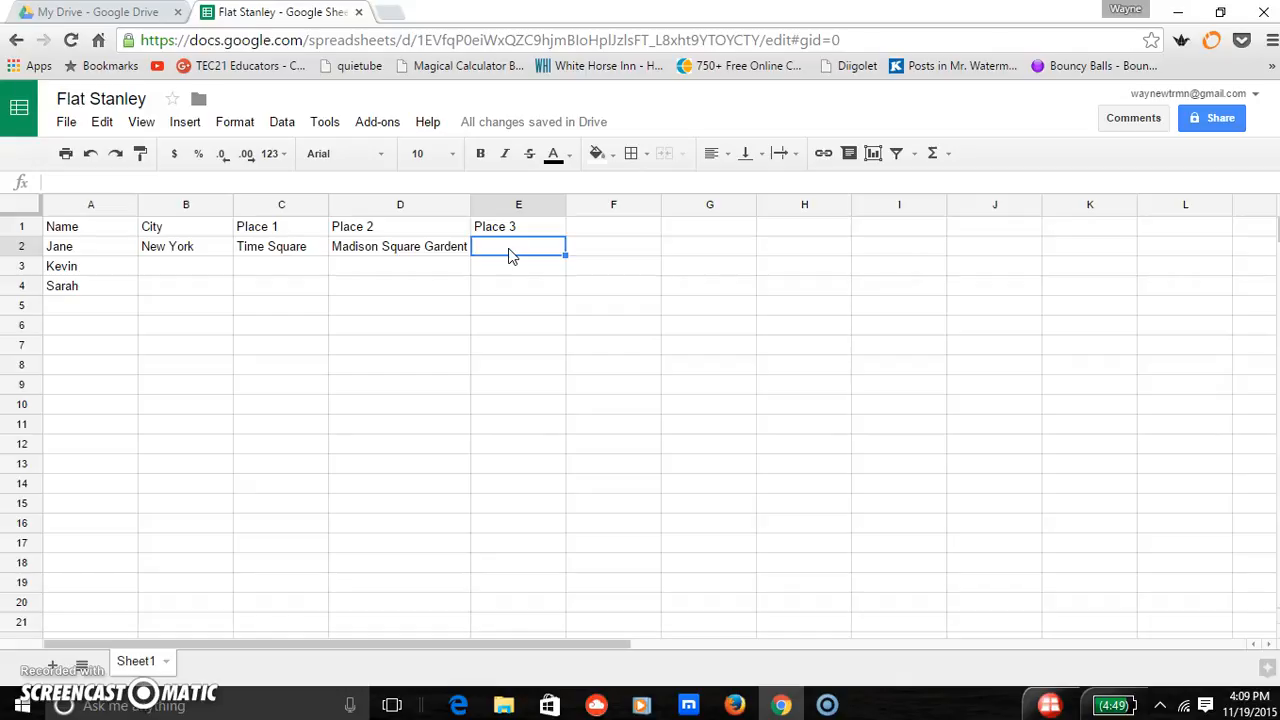
{"action": "type", "text": "Central Park"}
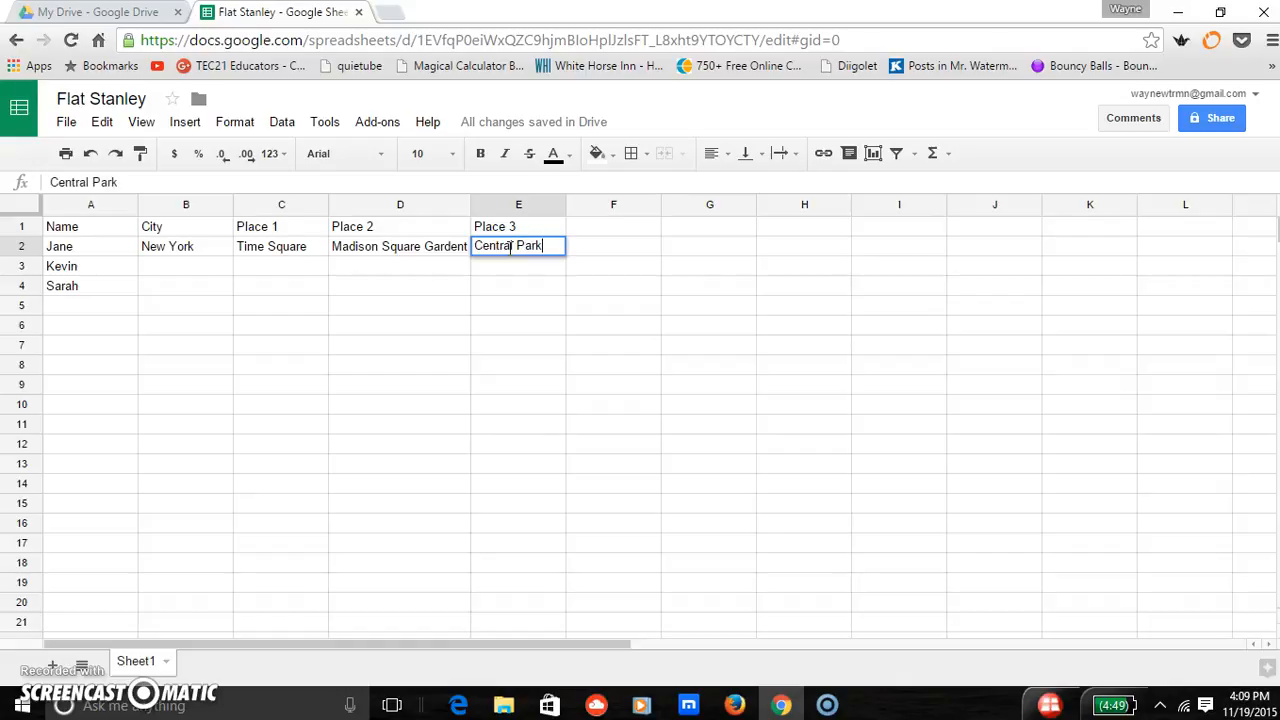
- Enter San Diego as the city and San Diego Zoo as Place 1 for the second person in row 3
{"action": "left_click", "coordinate": [184, 268]}
{"action": "type", "text": "San Diego"}
{"action": "left_click", "coordinate": [250, 266]}
{"action": "type", "text": "San Dieg"}
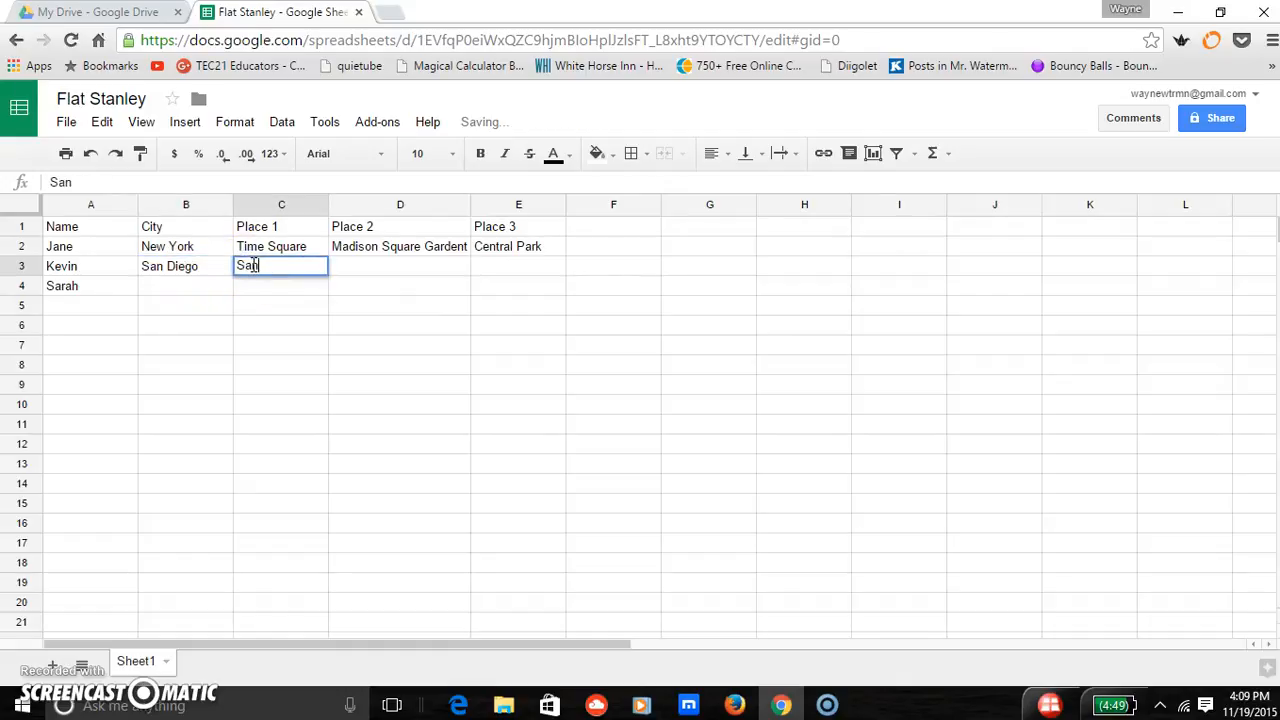
{"action": "type", "text": "o Zoo"}
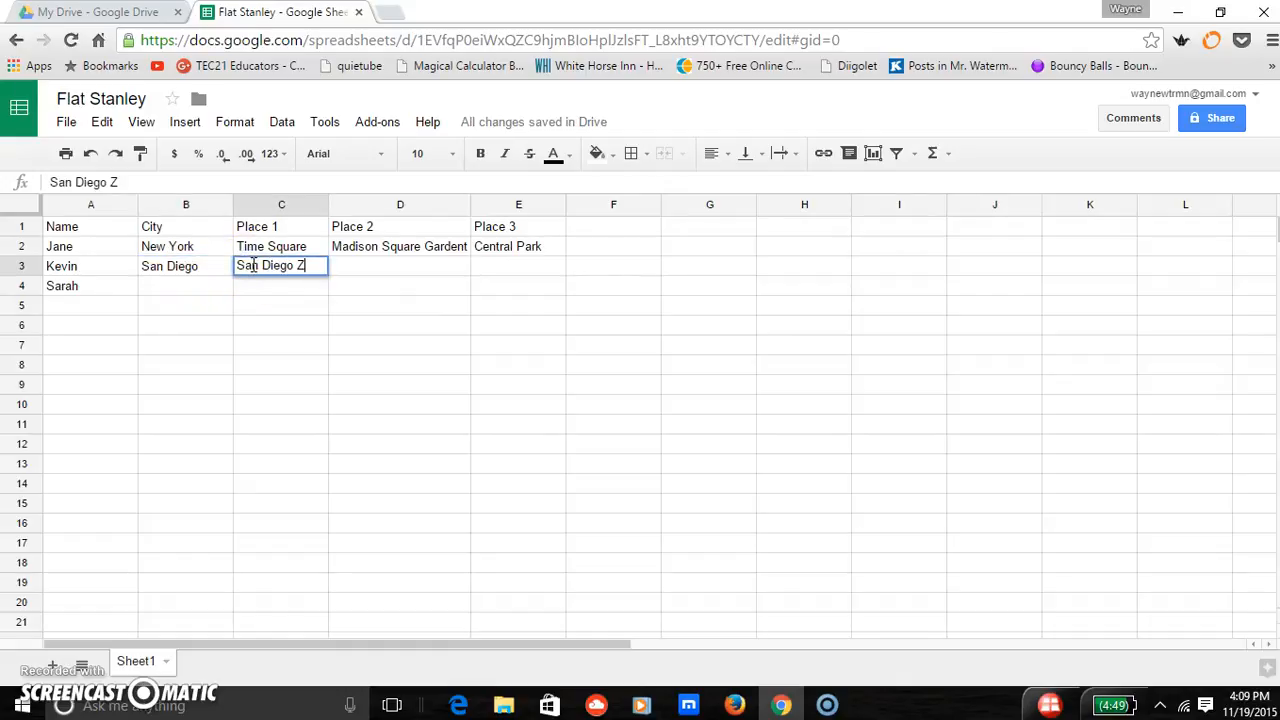
{"action": "key", "text": "Tab"}
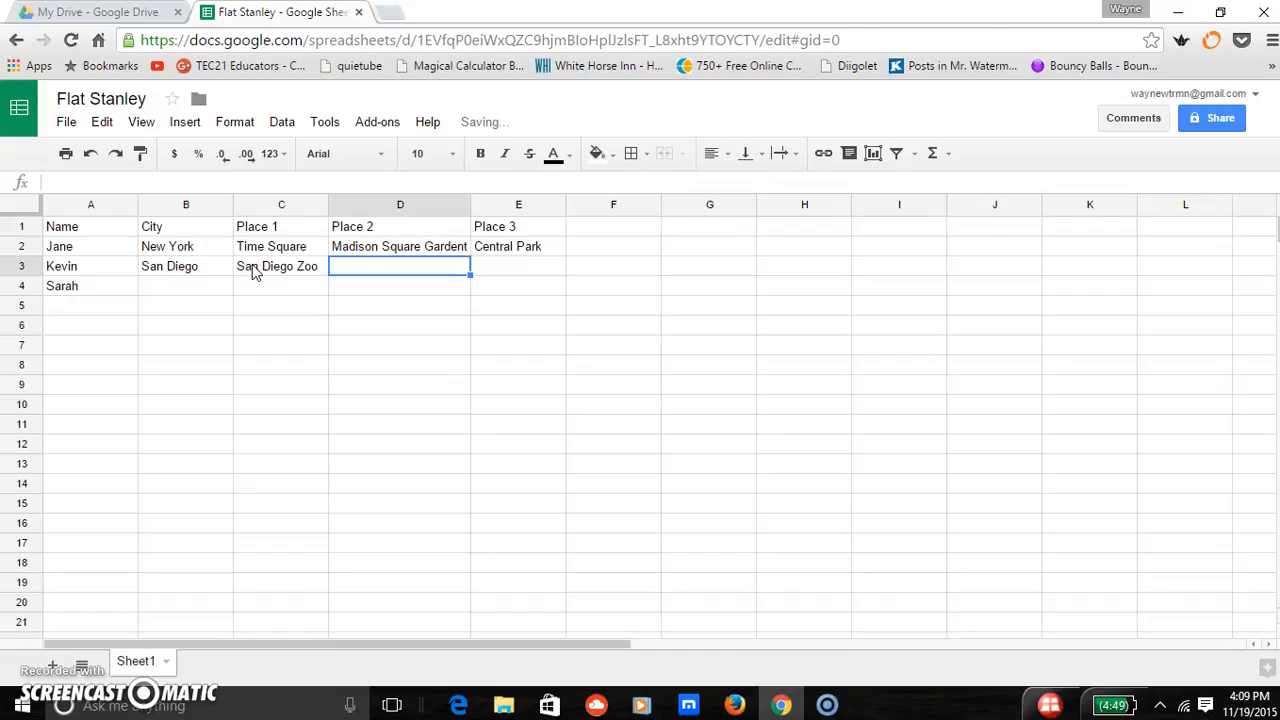
- Enter Balboa as Place 2 for the second person in cell D3
{"action": "type", "text": "Balboa"}
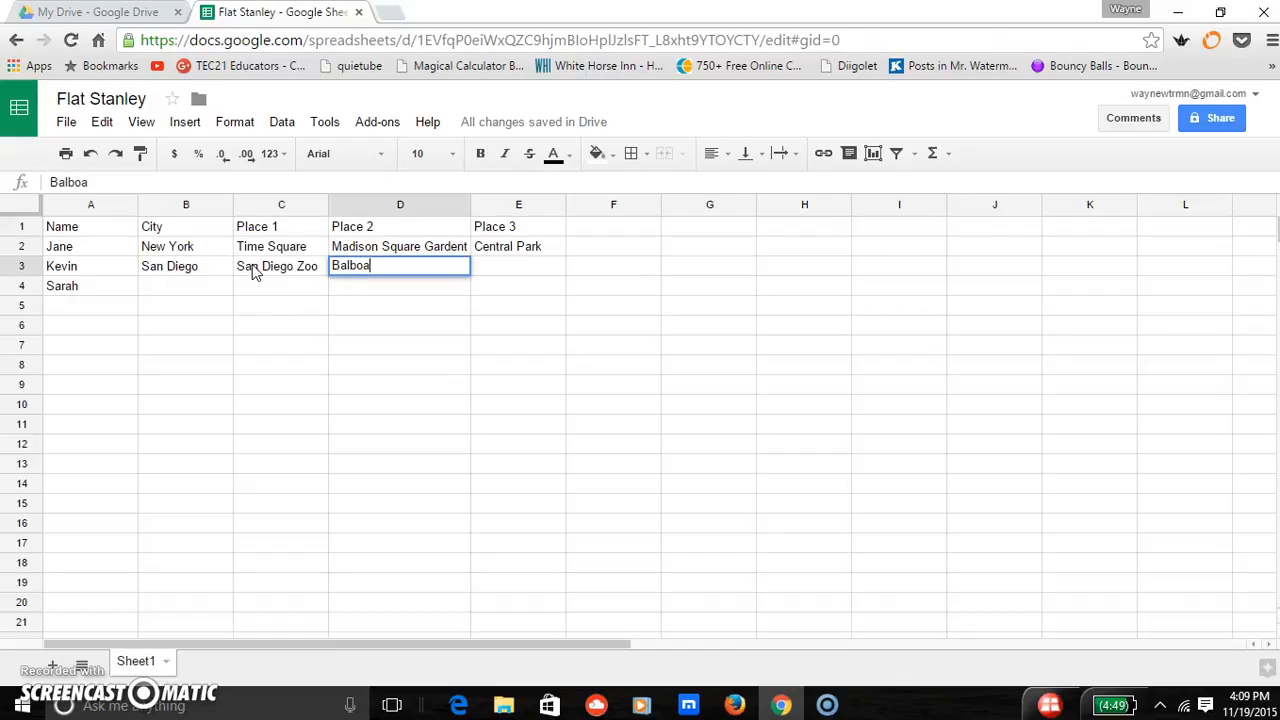
{"action": "key", "text": "Tab"}
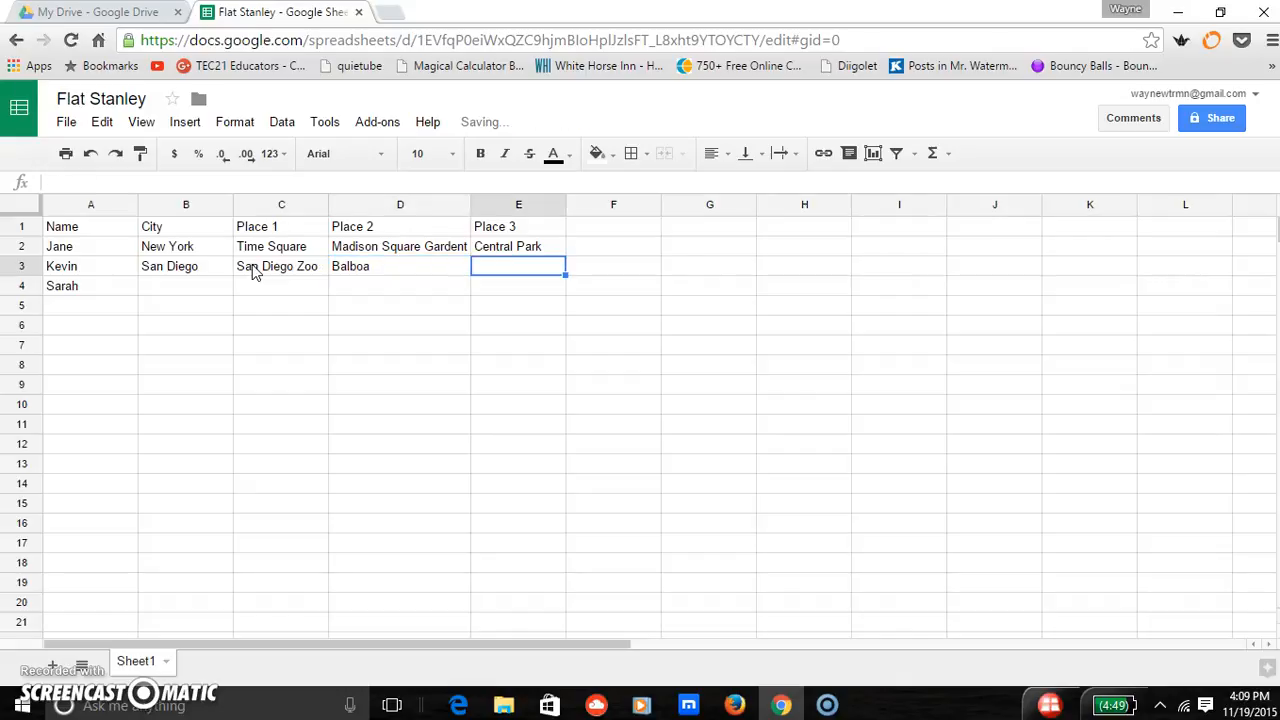
- Enter Coronado State Park as Place 3 in E3 and widen column E to fit its text
{"action": "type", "text": "Coronado State Park"}
{"action": "left_click", "coordinate": [528, 348]}
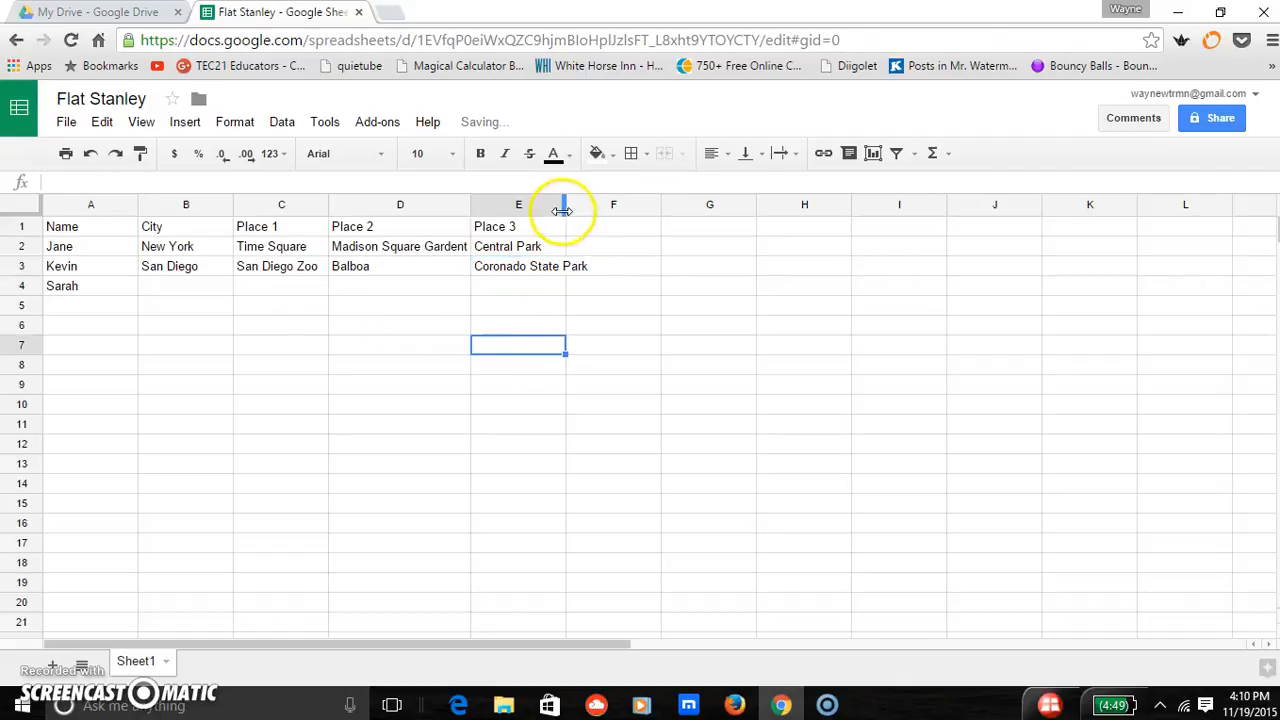
{"action": "left_click_drag", "start_coordinate": [563, 214], "coordinate": [590, 208]}
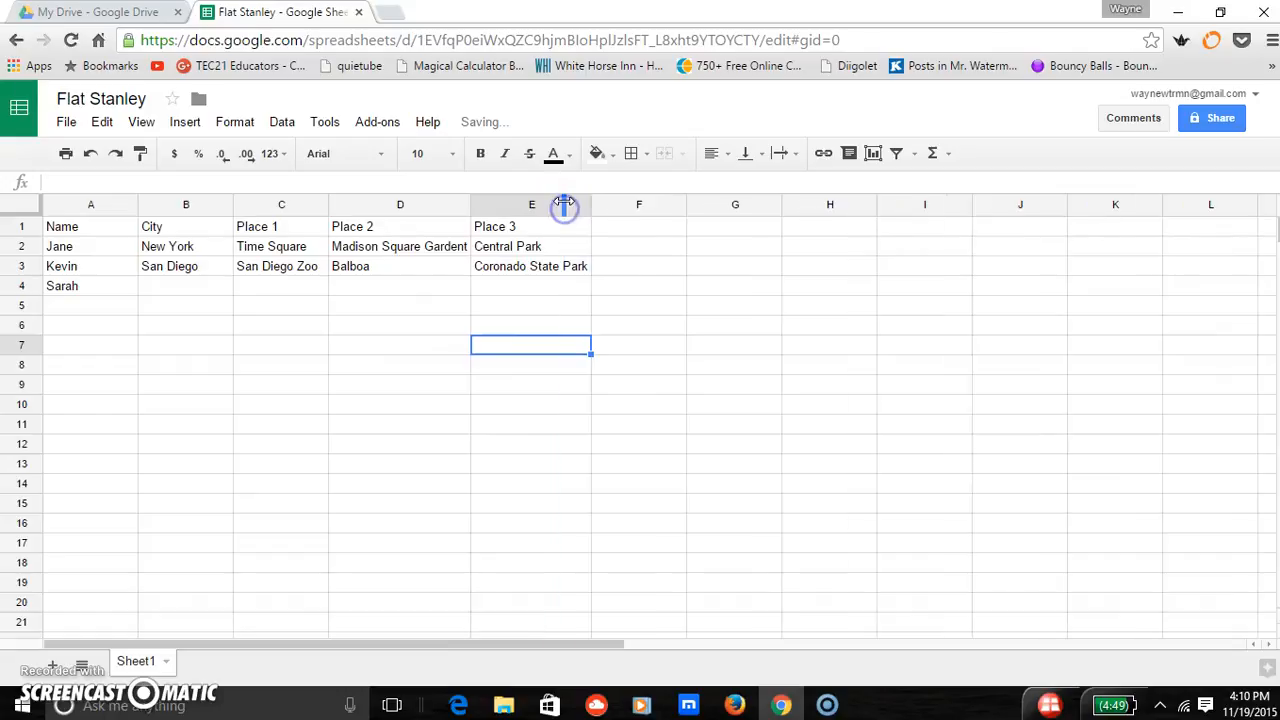
{"action": "left_click", "coordinate": [183, 289]}
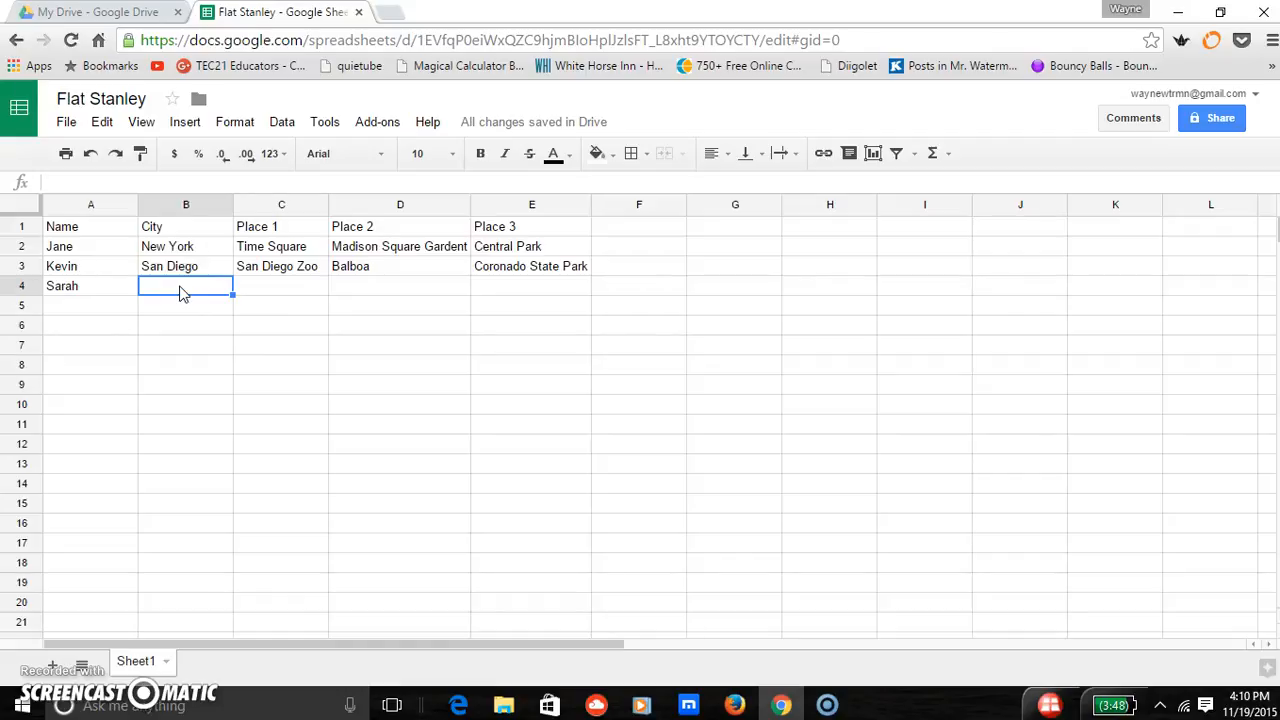
{"action": "left_click", "coordinate": [183, 328]}
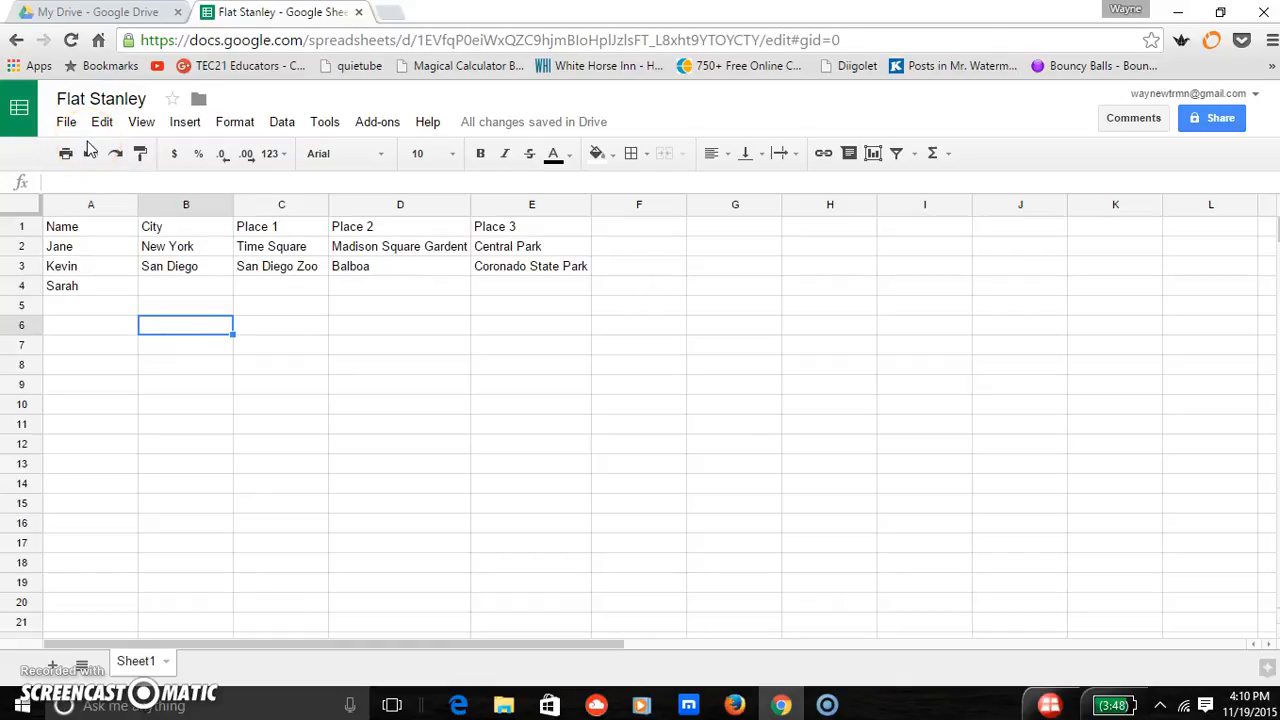
{"action": "left_click", "coordinate": [100, 12]}
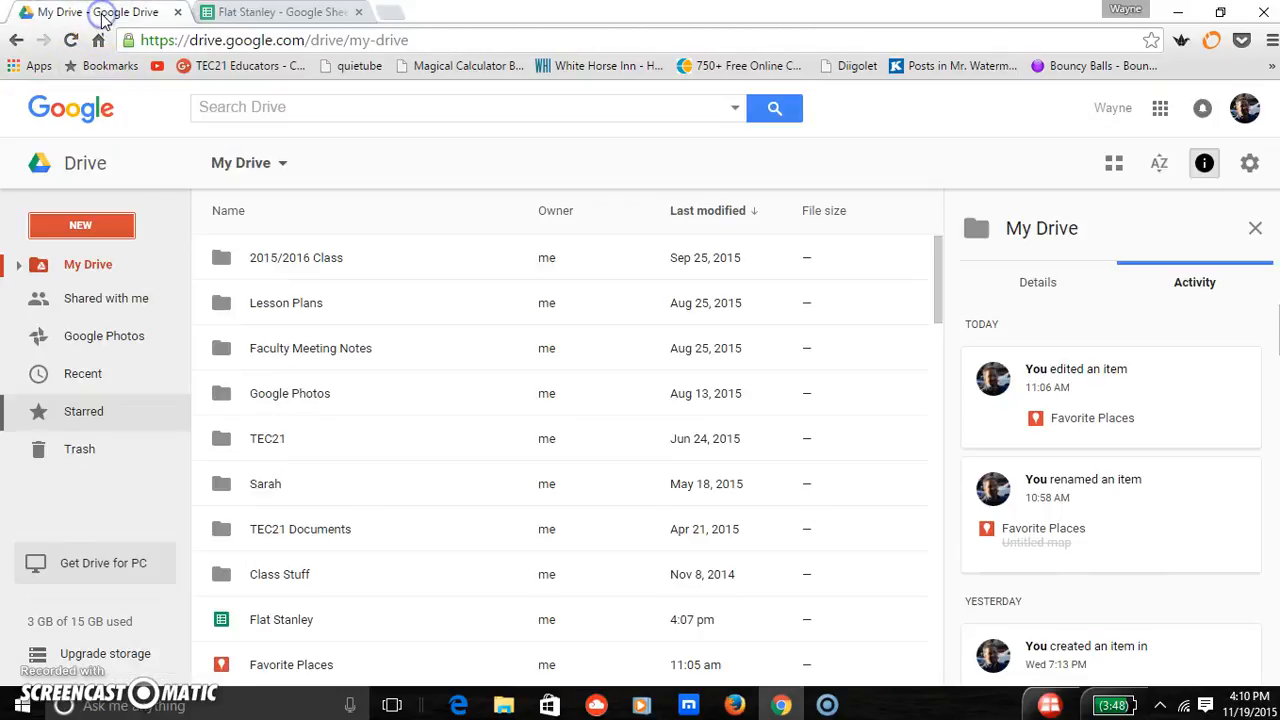
{"action": "left_click", "coordinate": [238, 13]}
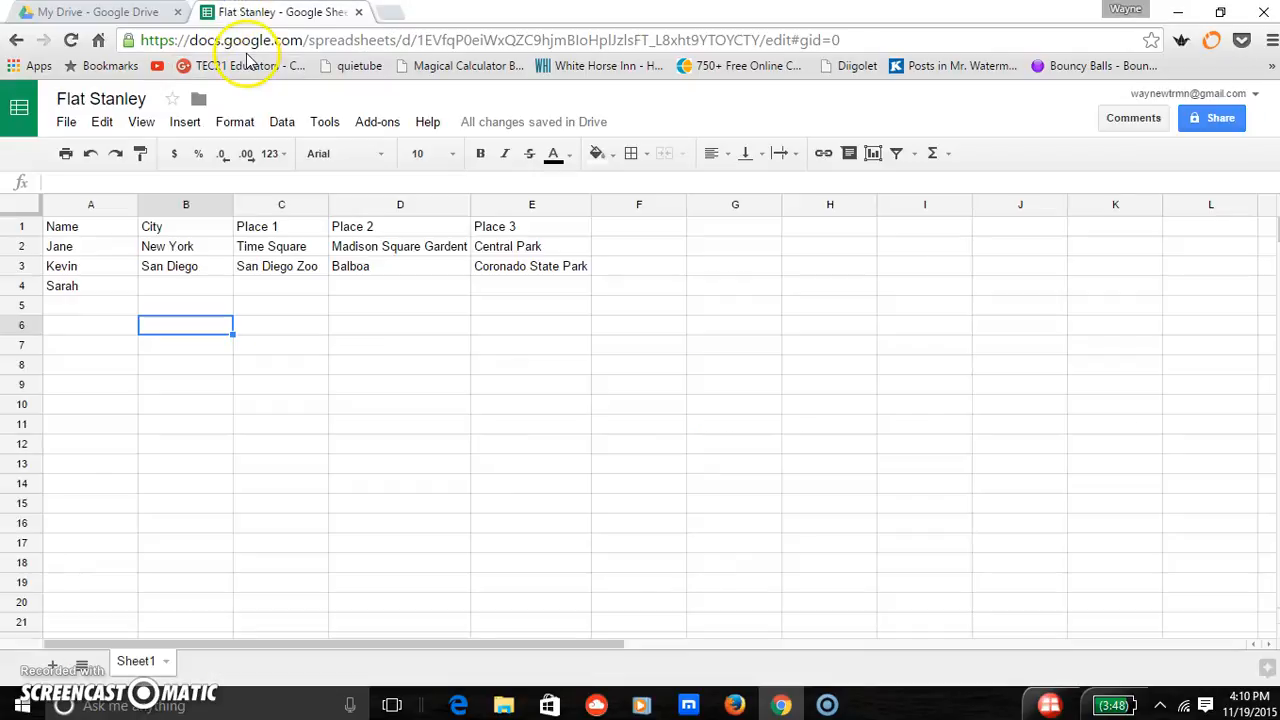
- Switch to Google Maps by loading maps.google.com in place of the spreadsheet
{"action": "left_click", "coordinate": [246, 40]}
{"action": "type", "text": "maps.google.com"}
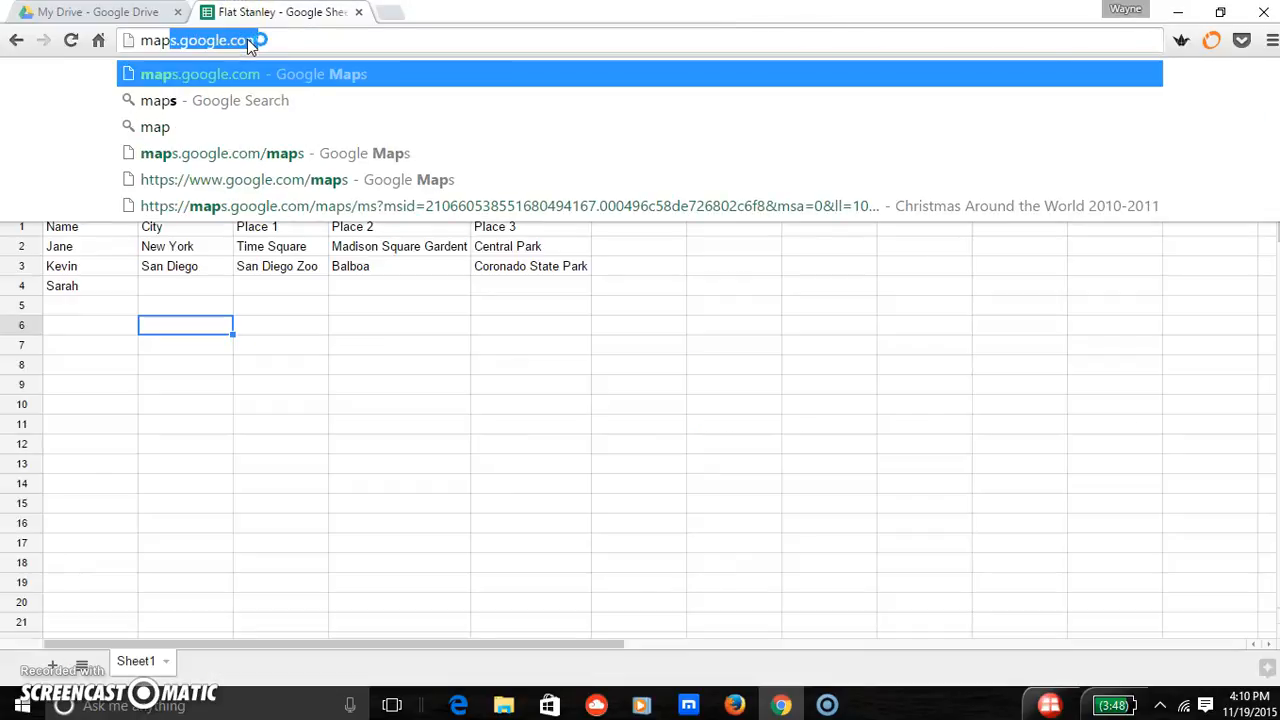
{"action": "key", "text": "Return"}
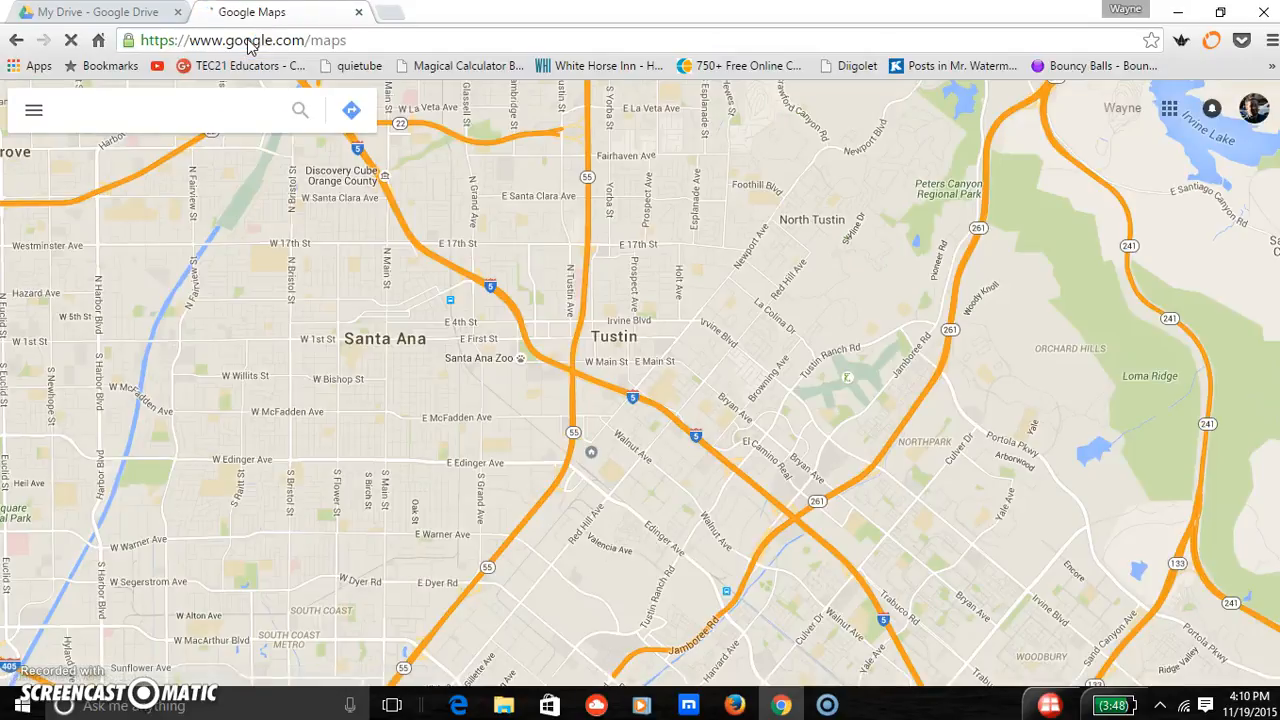
- Show the saved custom maps in My Maps and create a new map
{"action": "left_click", "coordinate": [34, 117]}
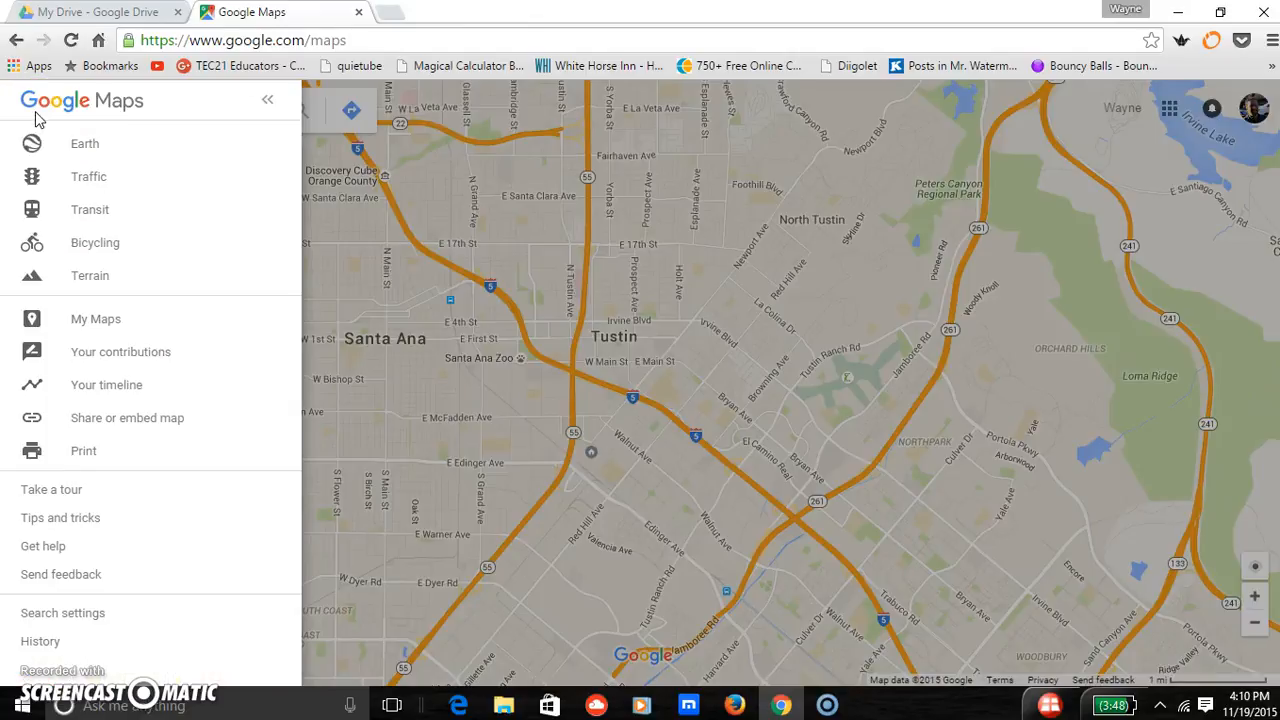
{"action": "left_click", "coordinate": [40, 143]}
{"action": "left_click", "coordinate": [89, 319]}
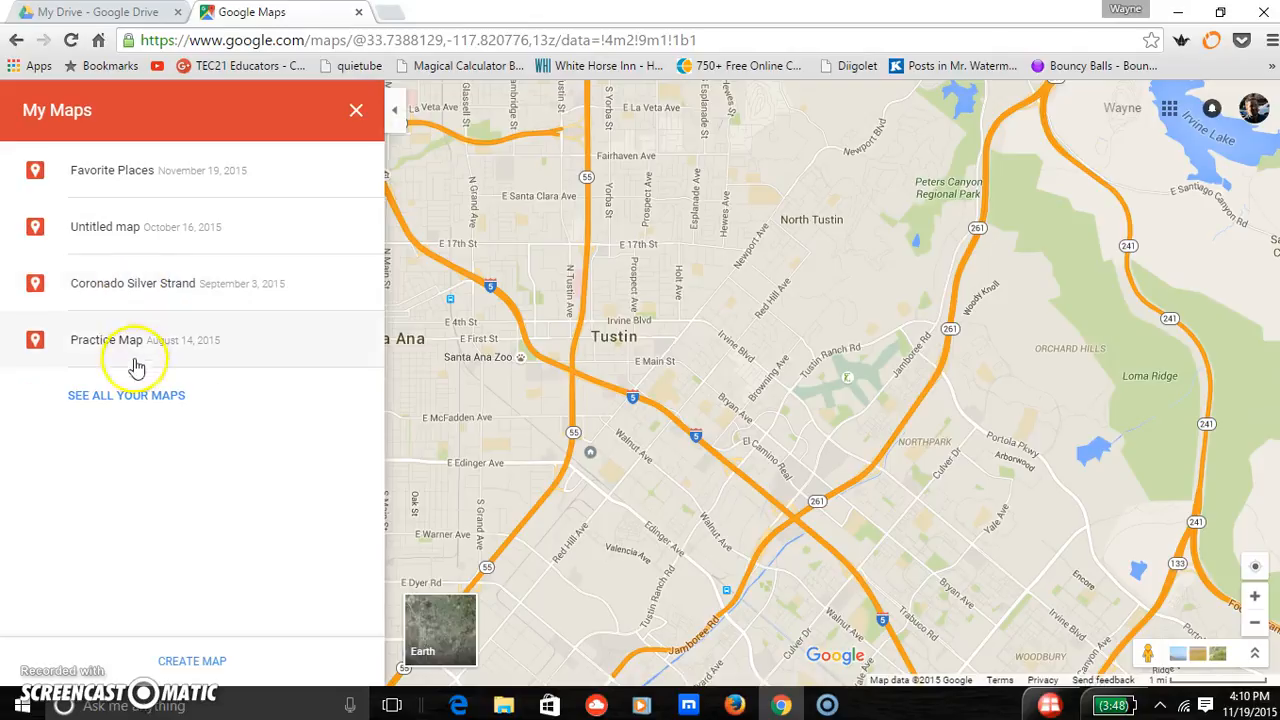
{"action": "left_click", "coordinate": [191, 665]}
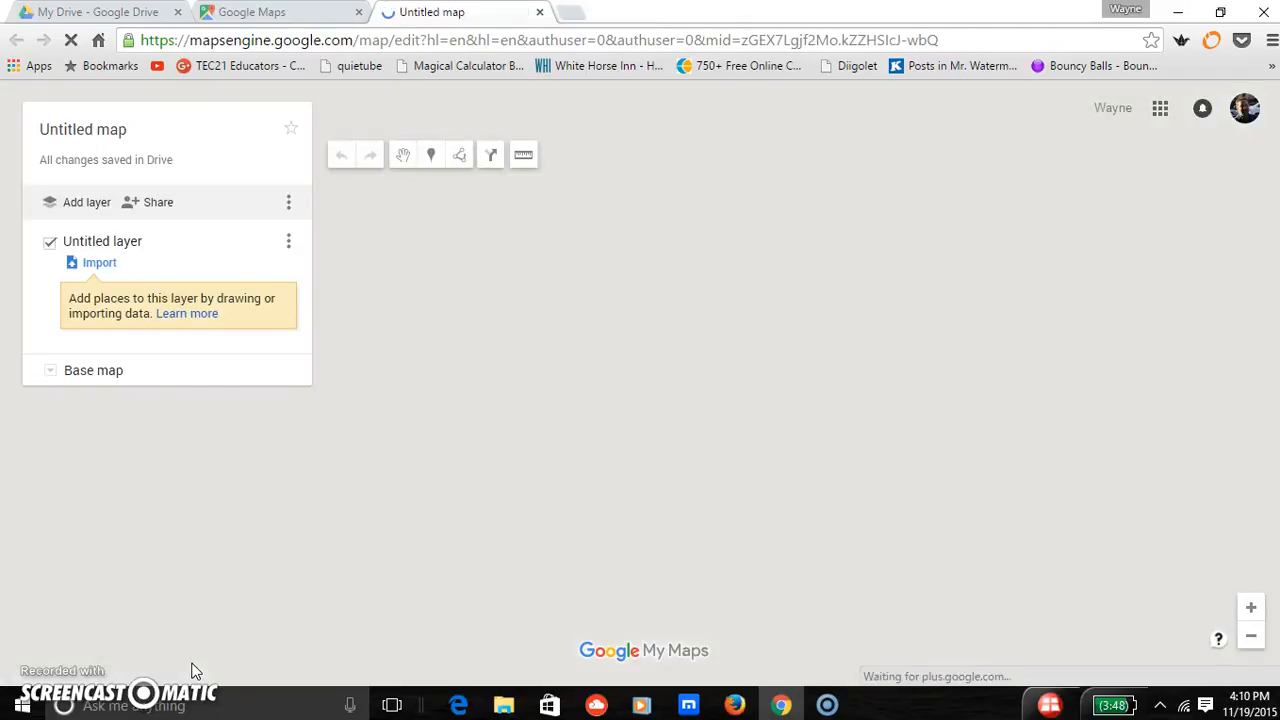
- Title the new map Flat Stanley, leaving its description empty, and save the title
{"action": "left_click", "coordinate": [112, 128]}
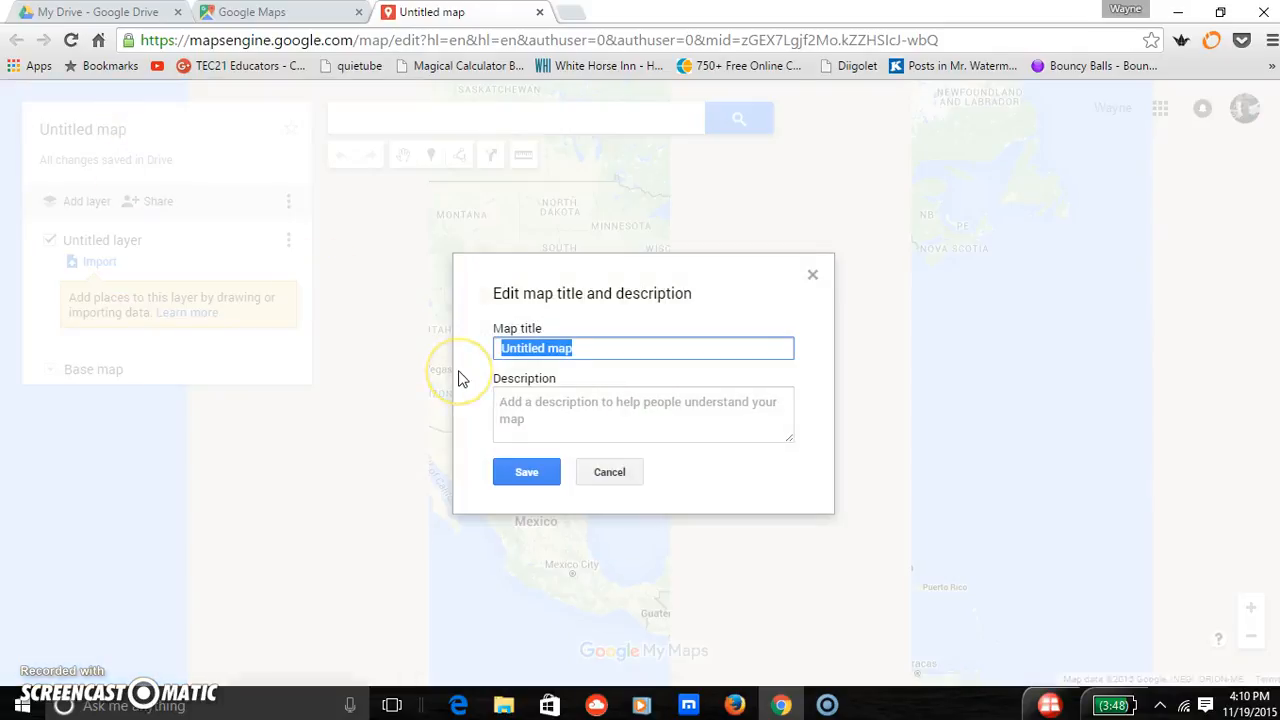
{"action": "type", "text": "Flat Stanley"}
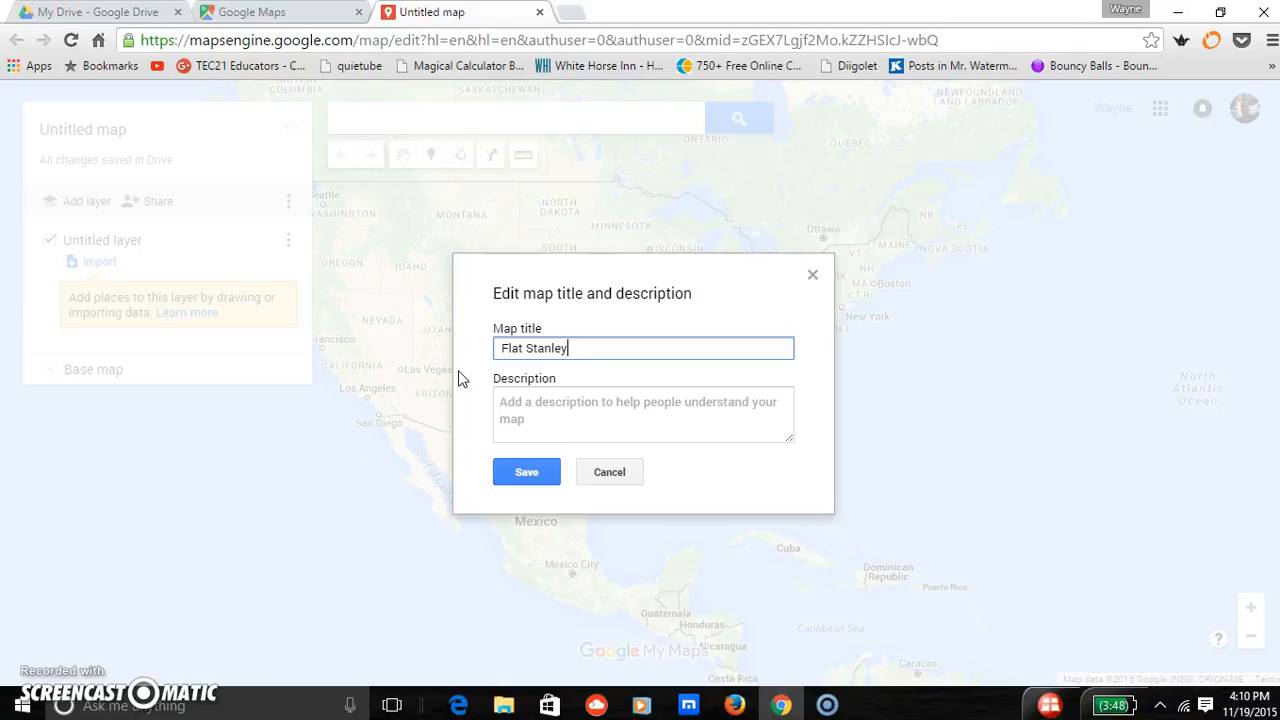
{"action": "left_click", "coordinate": [514, 426]}
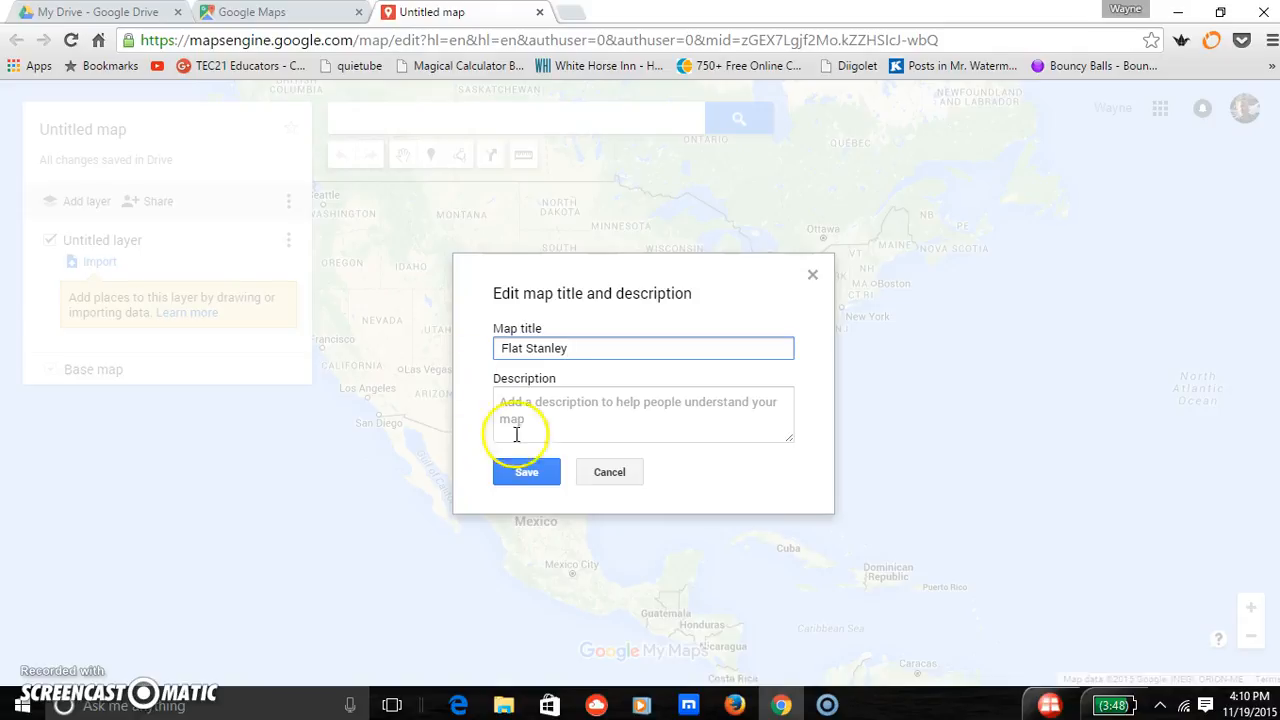
{"action": "left_click", "coordinate": [534, 475]}
{"action": "left_click", "coordinate": [300, 377]}
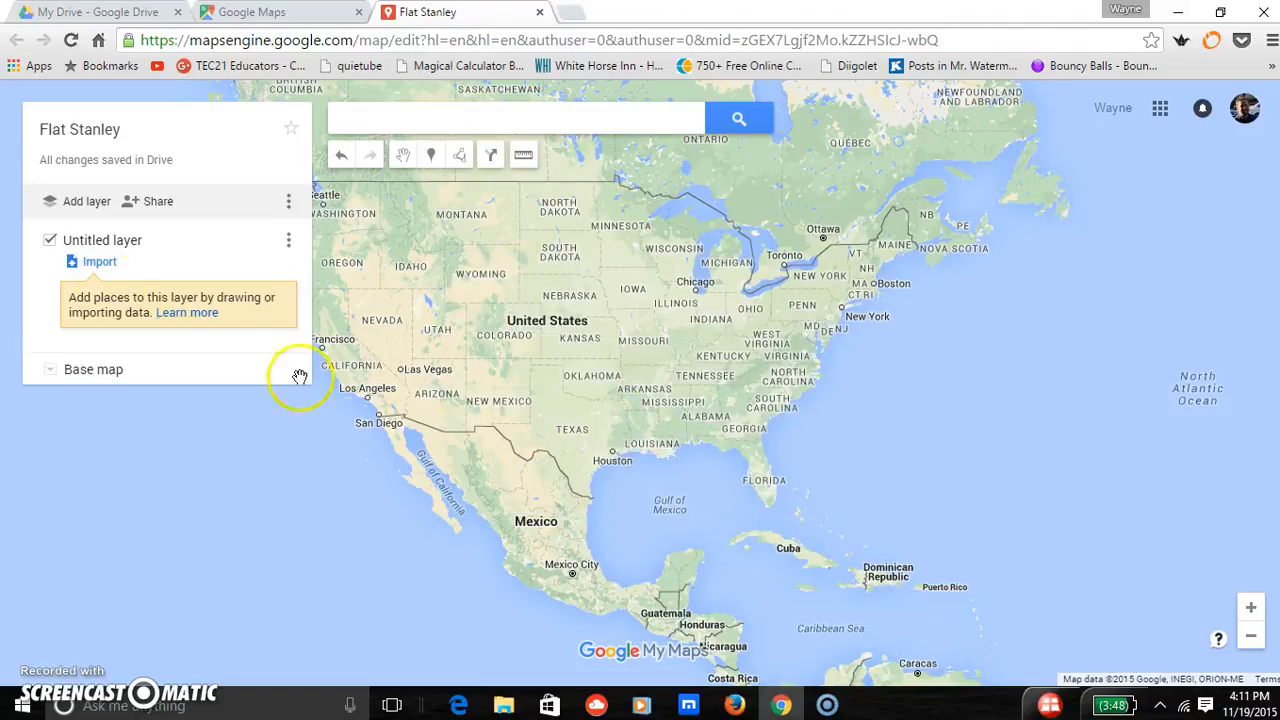
- Rename the untitled layer as Cities Stan the Man Visited
{"action": "left_click", "coordinate": [115, 241]}
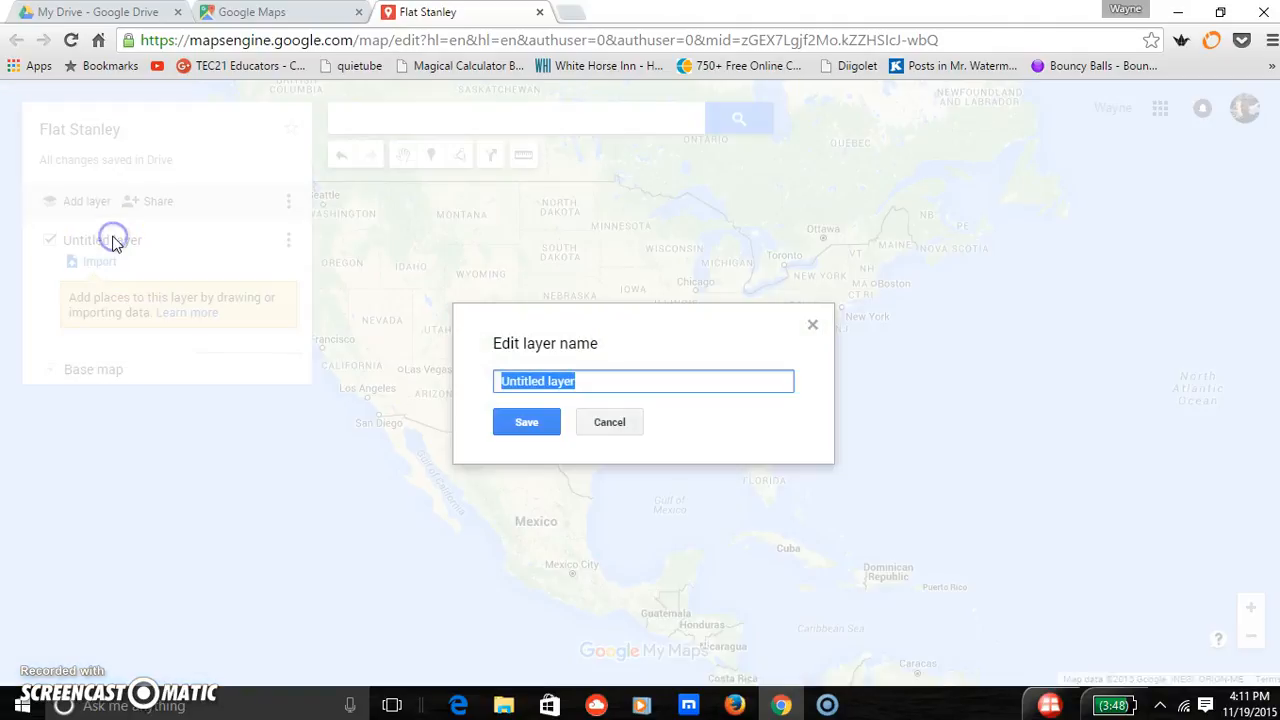
{"action": "type", "text": "Cities Stan the Man Visited"}
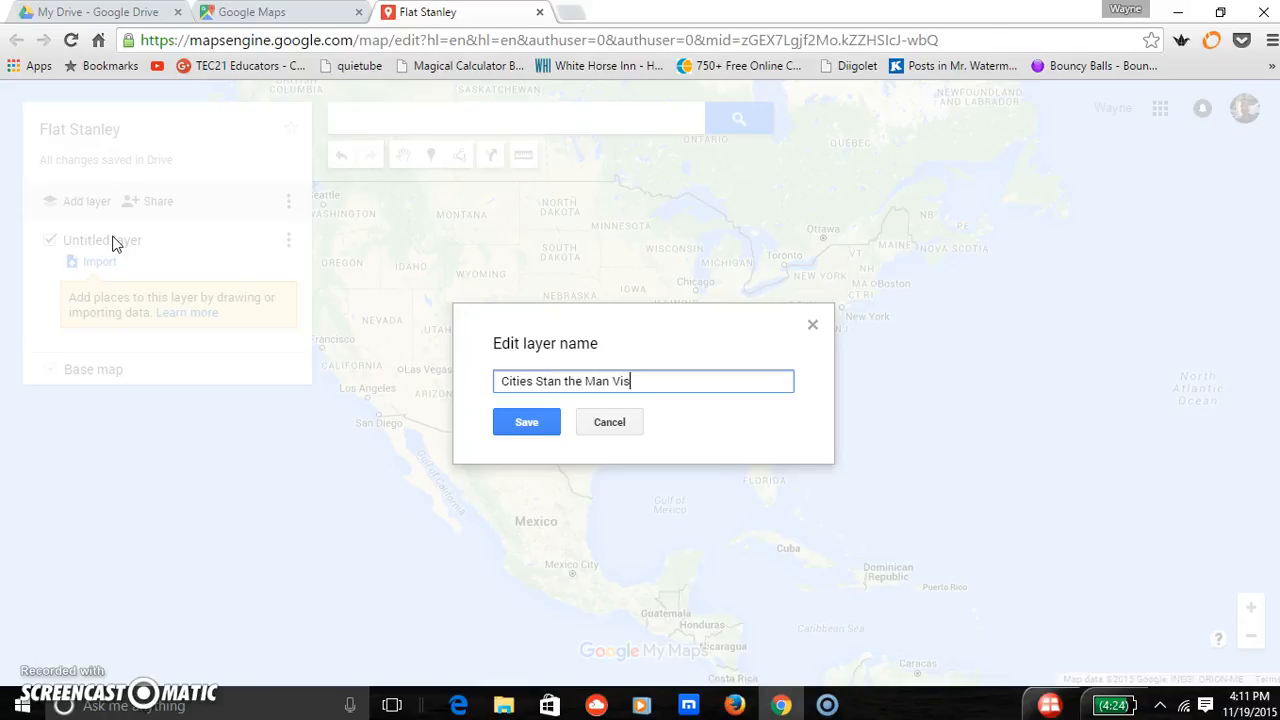
{"action": "left_click", "coordinate": [533, 427]}
{"action": "left_click", "coordinate": [197, 316]}
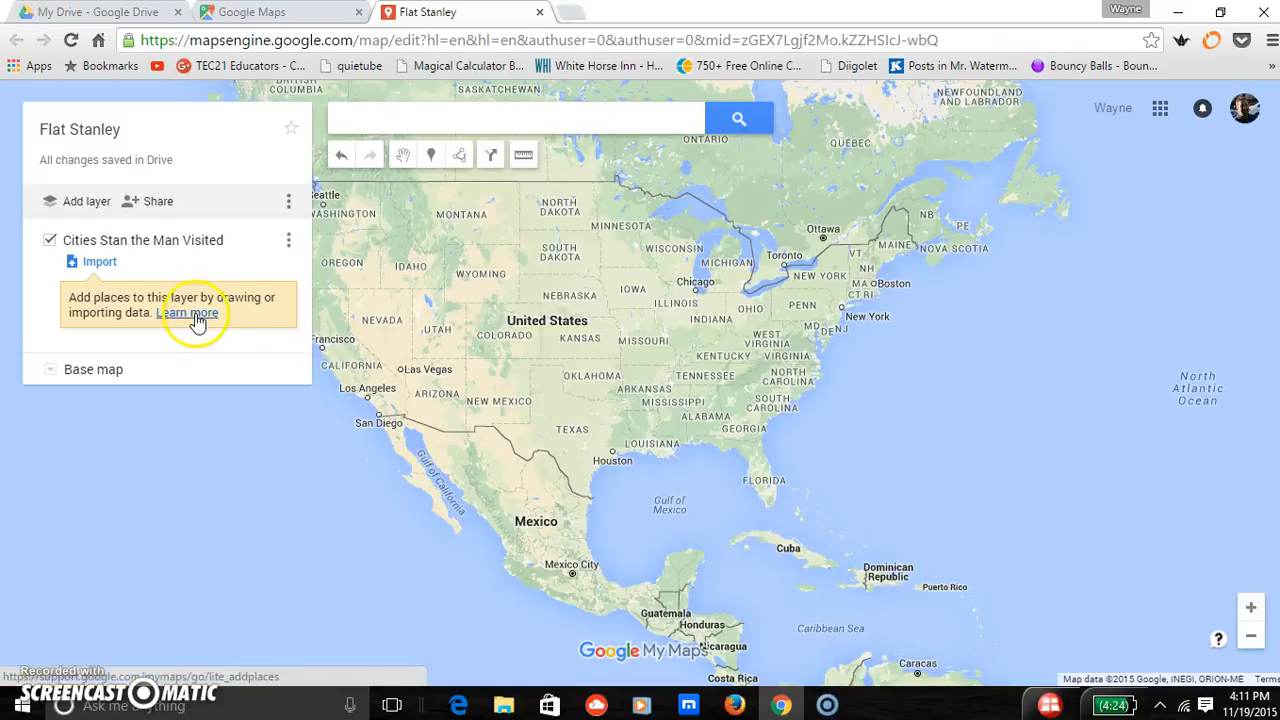
- Try to import the Flat Stanley spreadsheet from Google Drive into the Cities Stan the Man Visited layer
{"action": "left_click", "coordinate": [98, 262]}
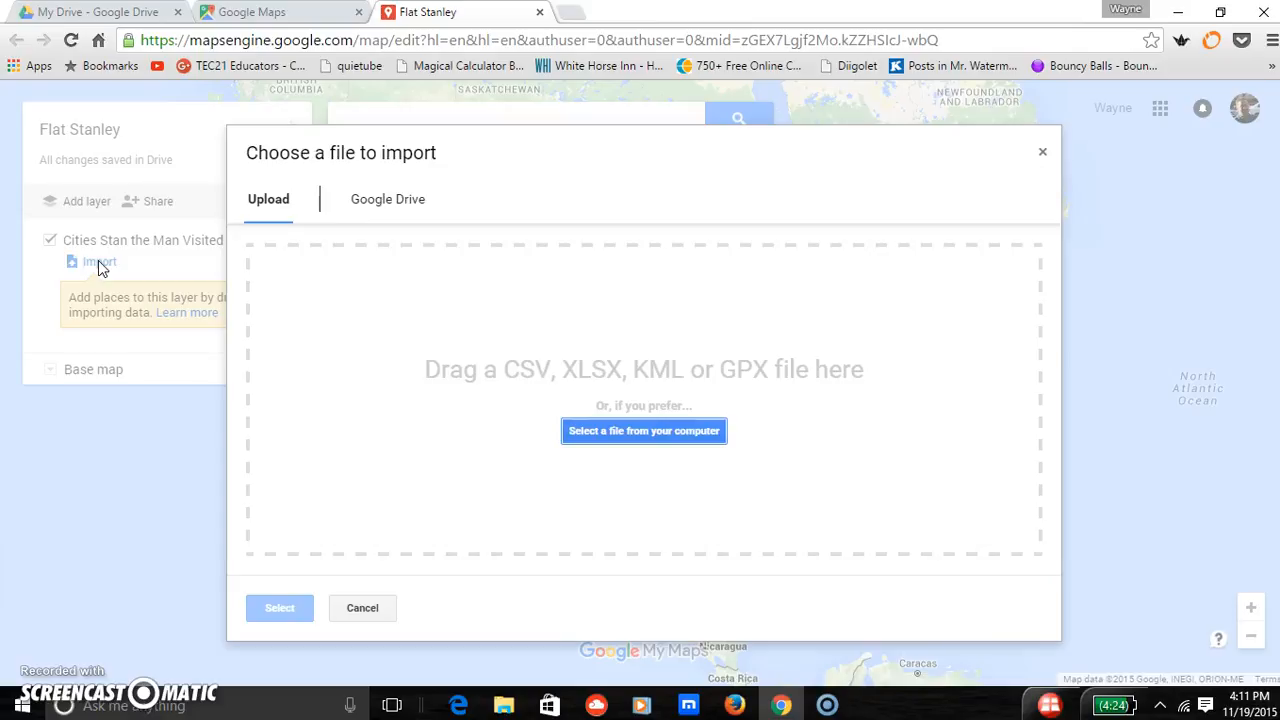
{"action": "left_click", "coordinate": [403, 199]}
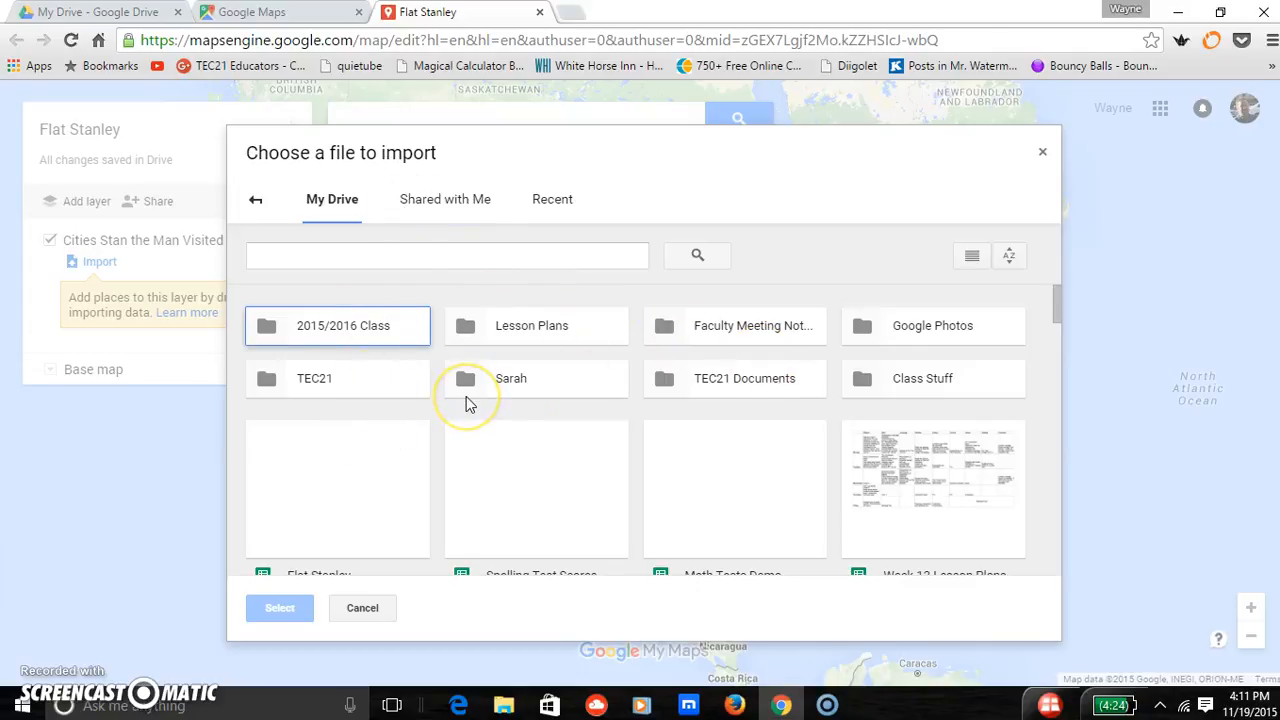
{"action": "left_click", "coordinate": [309, 503]}
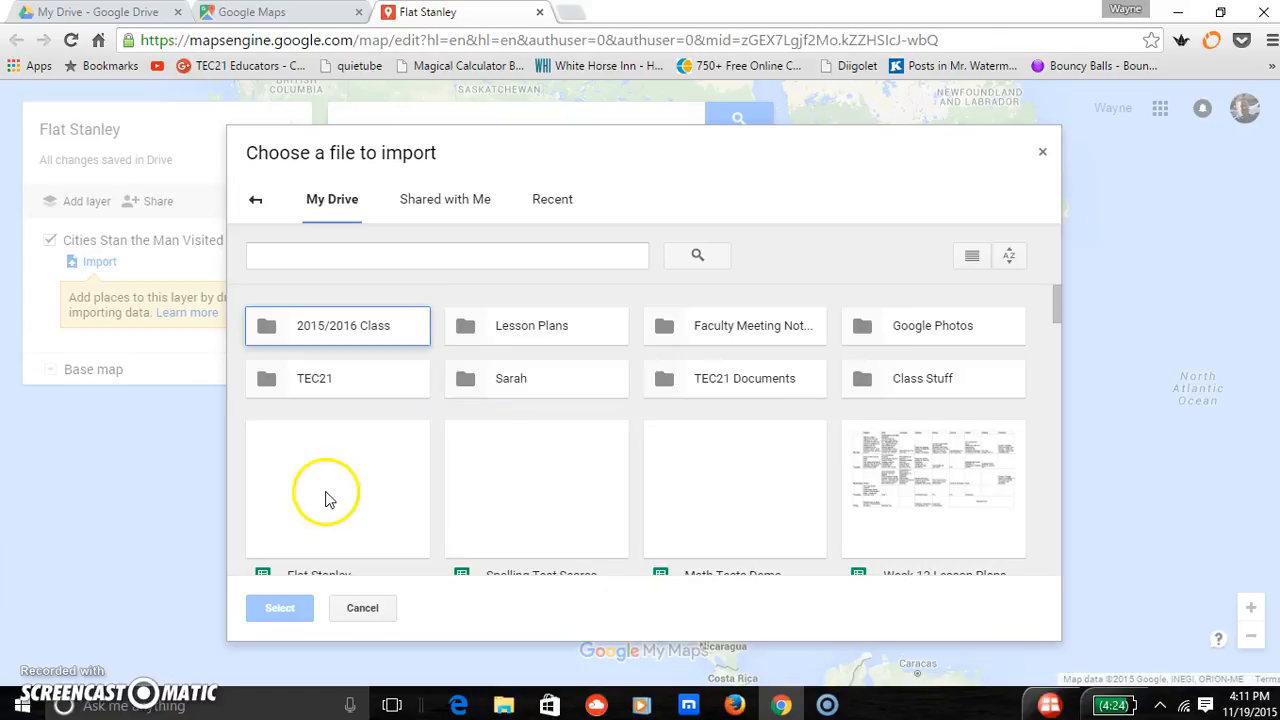
{"action": "left_click", "coordinate": [330, 494]}
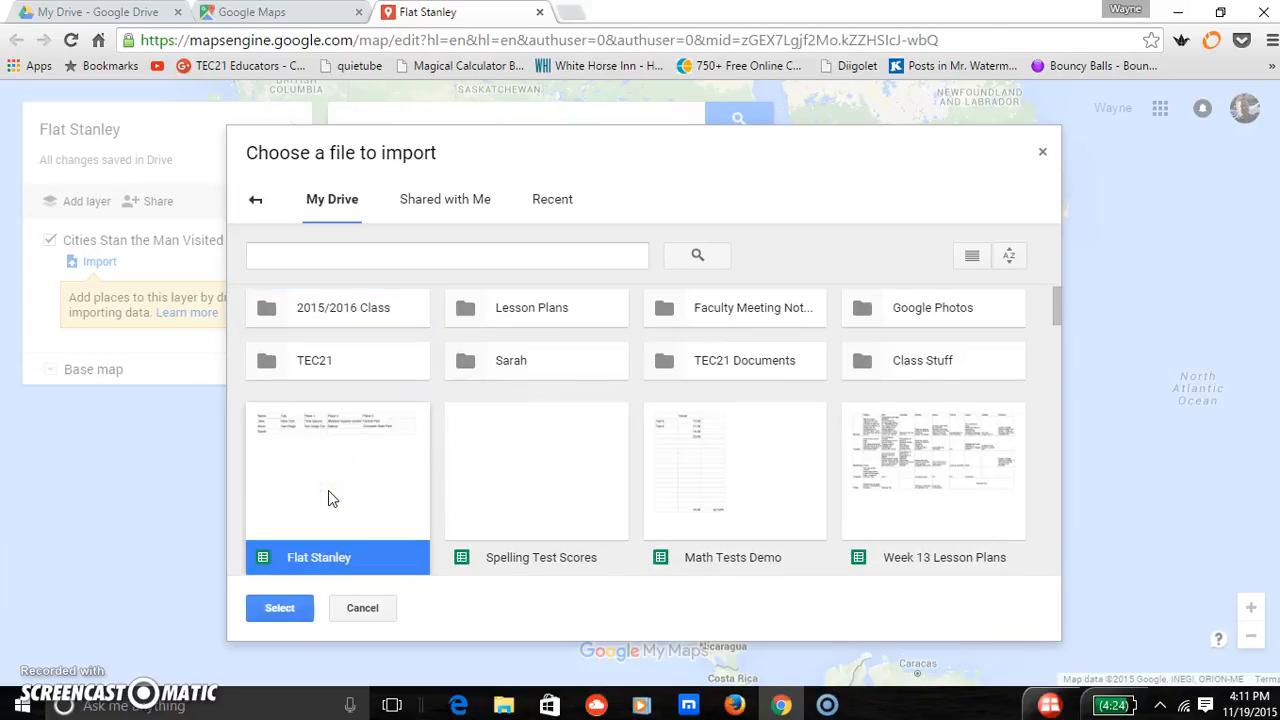
{"action": "left_click", "coordinate": [279, 607]}
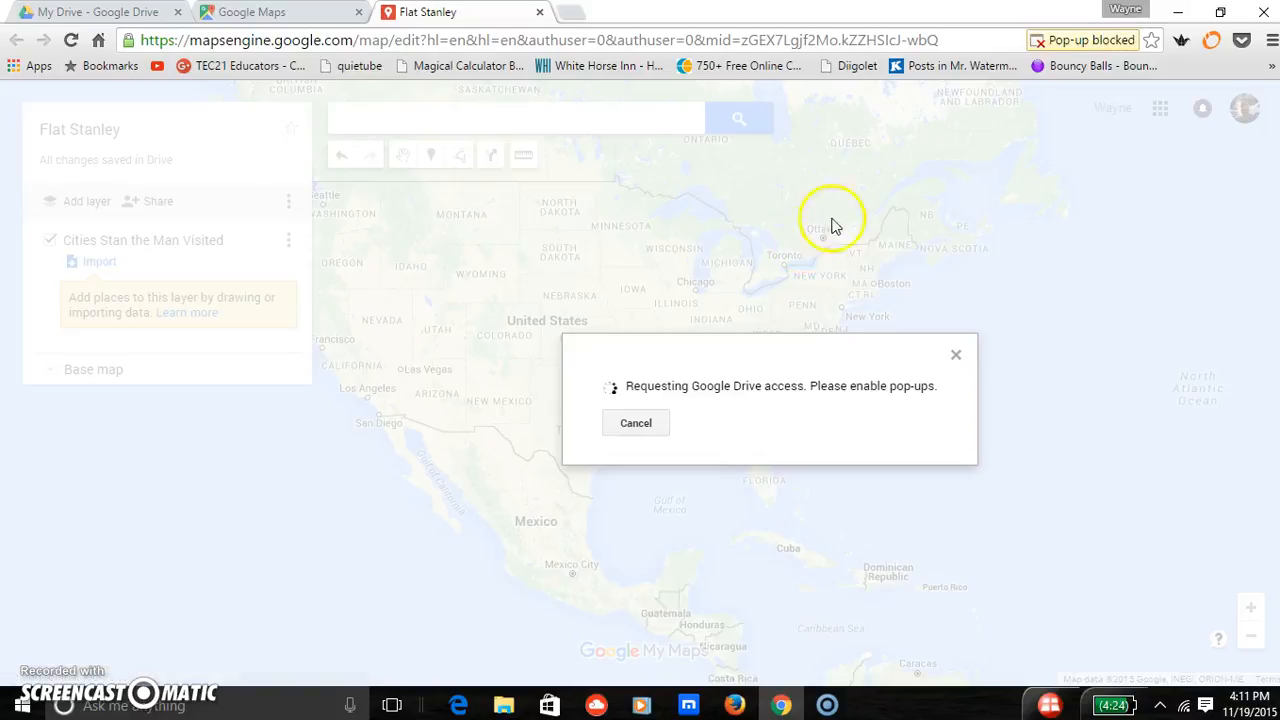
{"action": "left_click", "coordinate": [955, 357]}
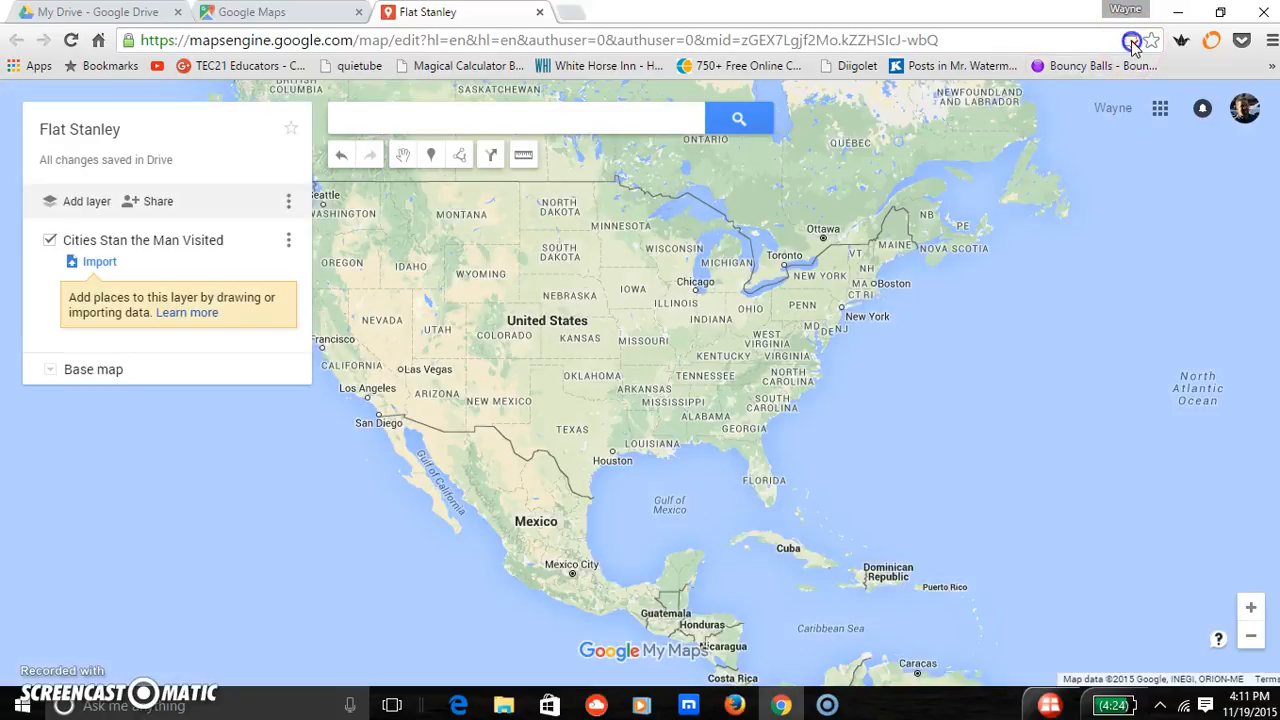
{"action": "left_click", "coordinate": [1131, 41]}
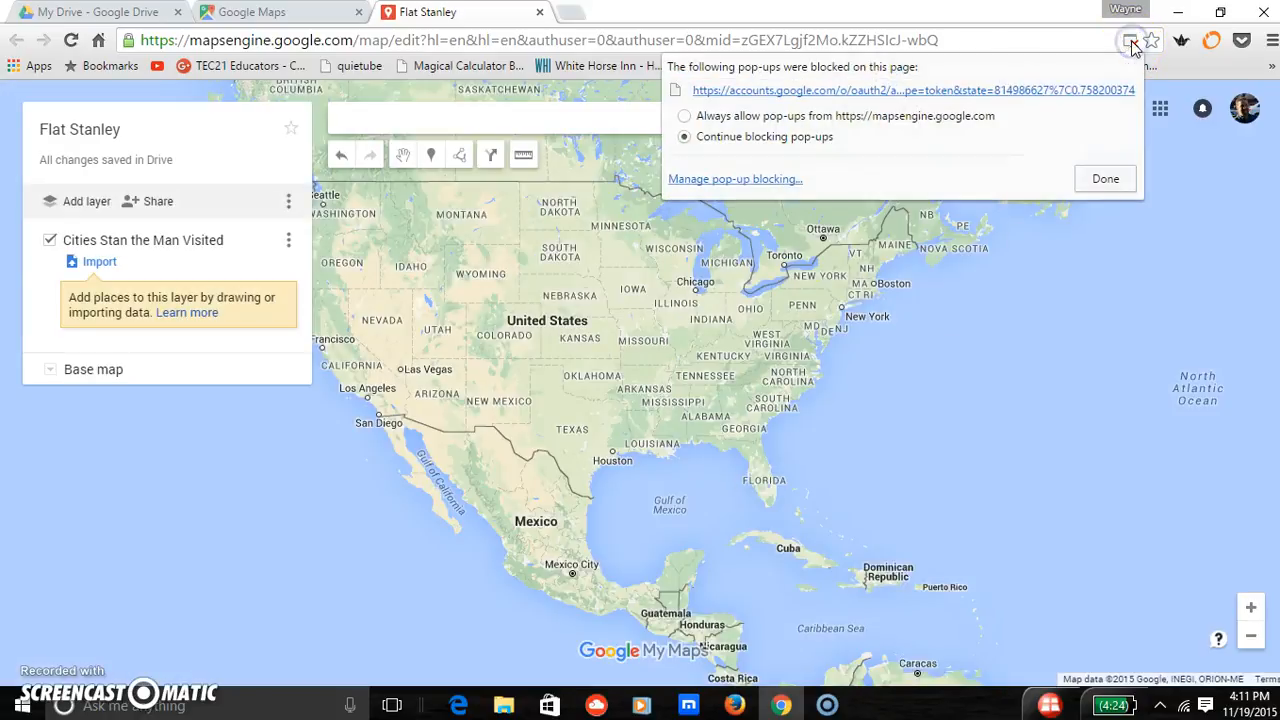
{"action": "left_click", "coordinate": [685, 118]}
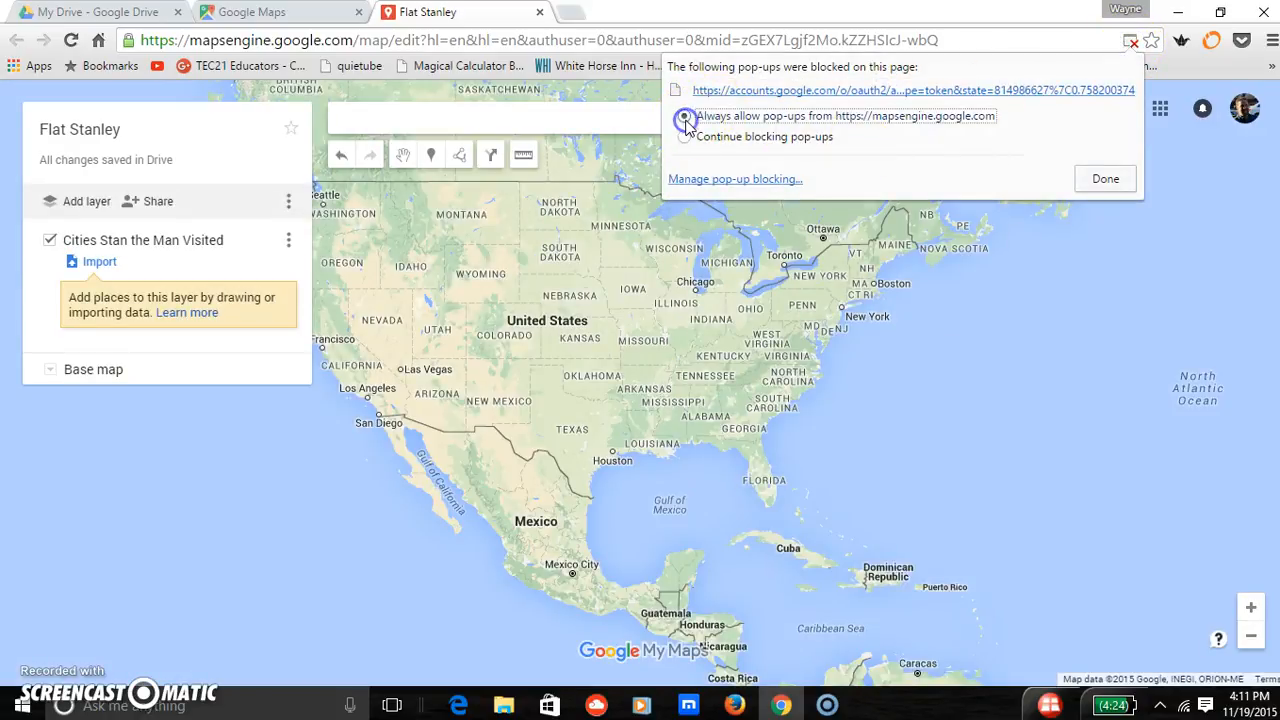
{"action": "left_click", "coordinate": [1104, 180]}
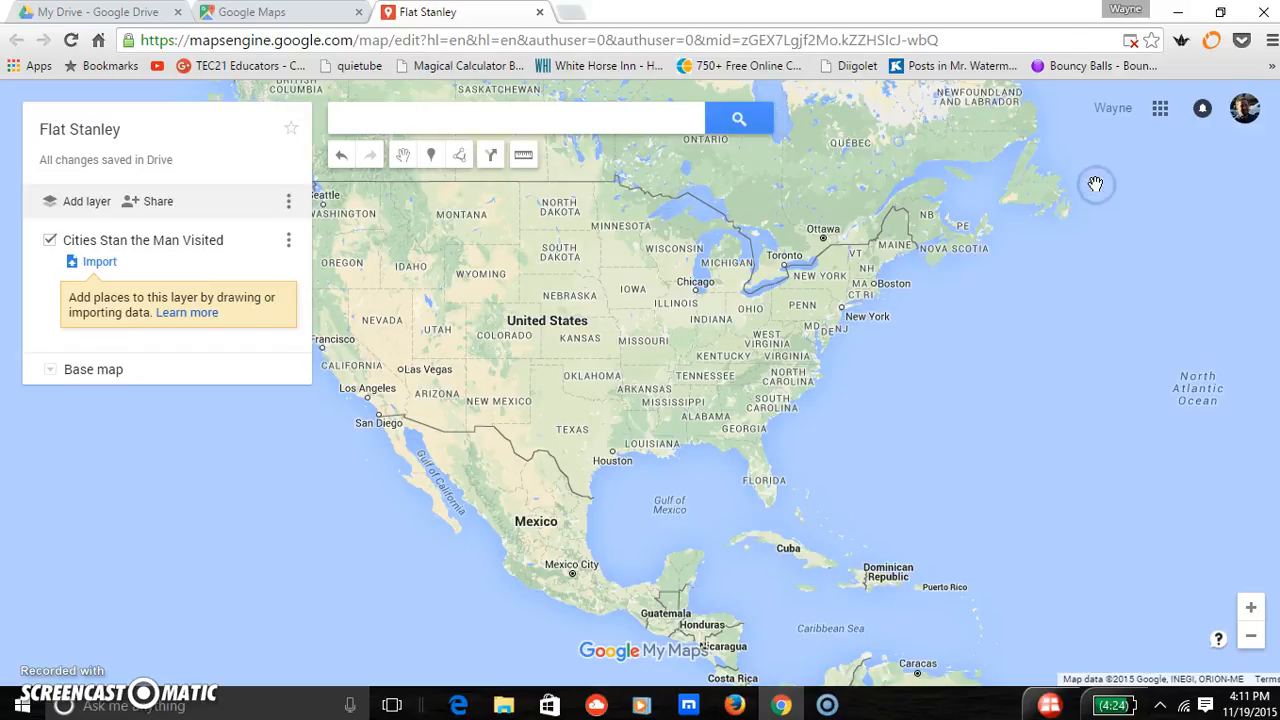
- Import the Flat Stanley spreadsheet from Google Drive into the layer, using the City column to position the placemarks
{"action": "left_click", "coordinate": [100, 262]}
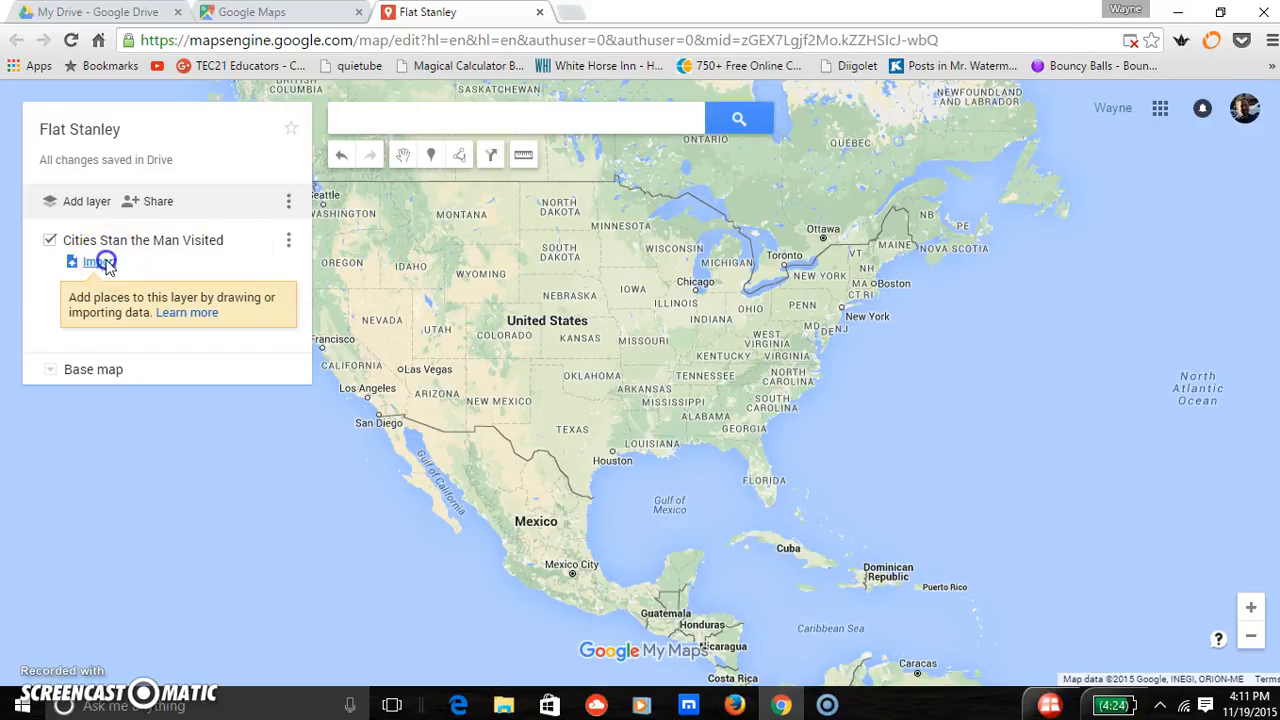
{"action": "double_click", "coordinate": [279, 518]}
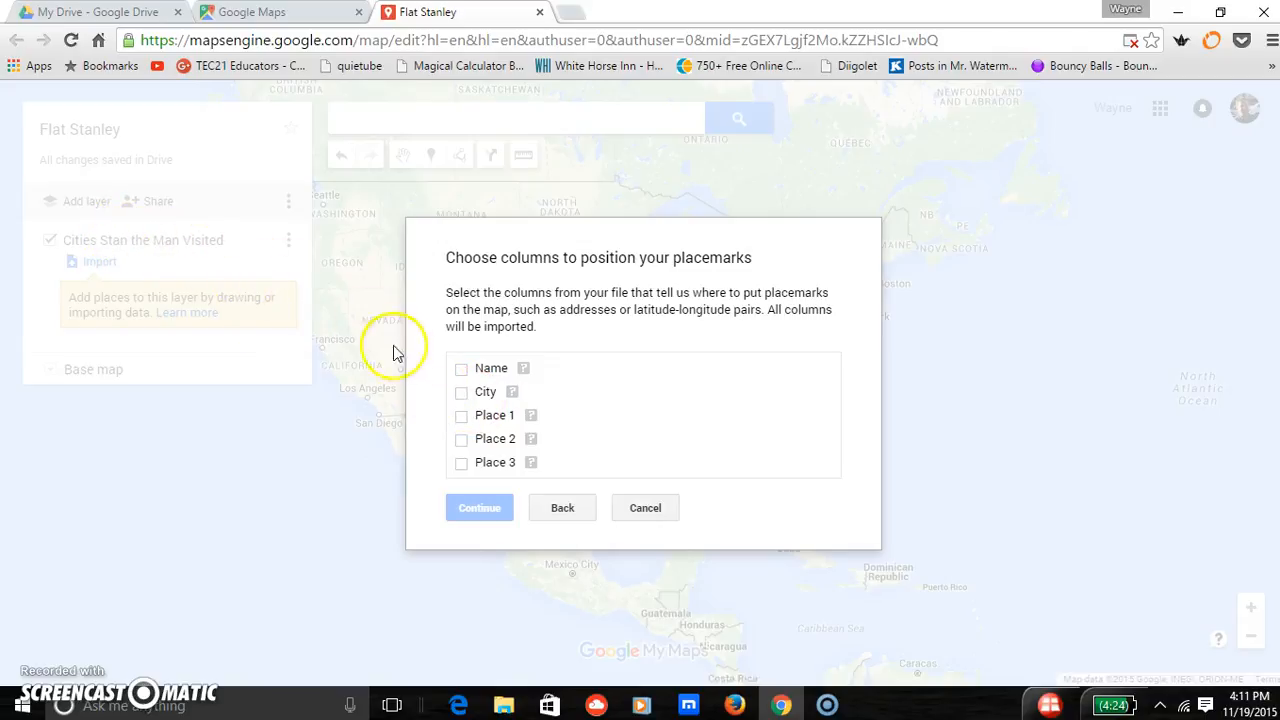
{"action": "left_click", "coordinate": [461, 392]}
{"action": "left_click", "coordinate": [477, 522]}
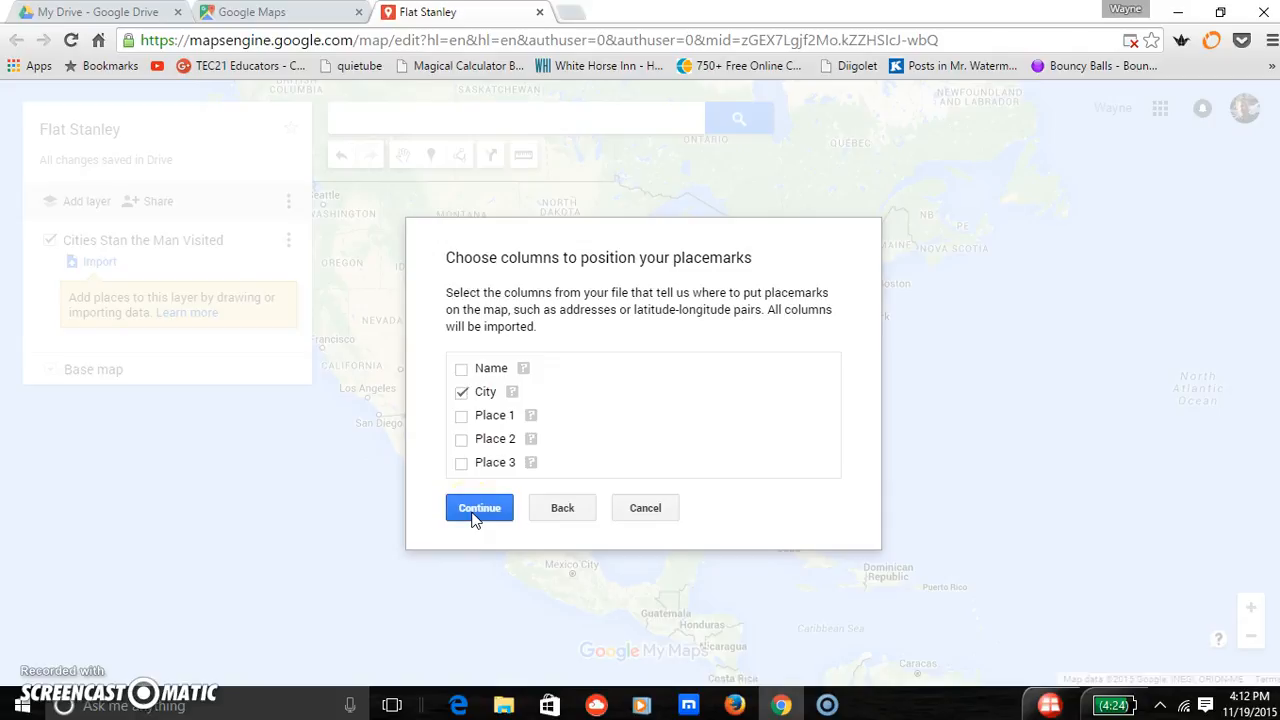
- Confirm the placemark position column, title the markers with the Name column, and finish the import
{"action": "left_click", "coordinate": [476, 520]}
{"action": "left_click", "coordinate": [483, 467]}
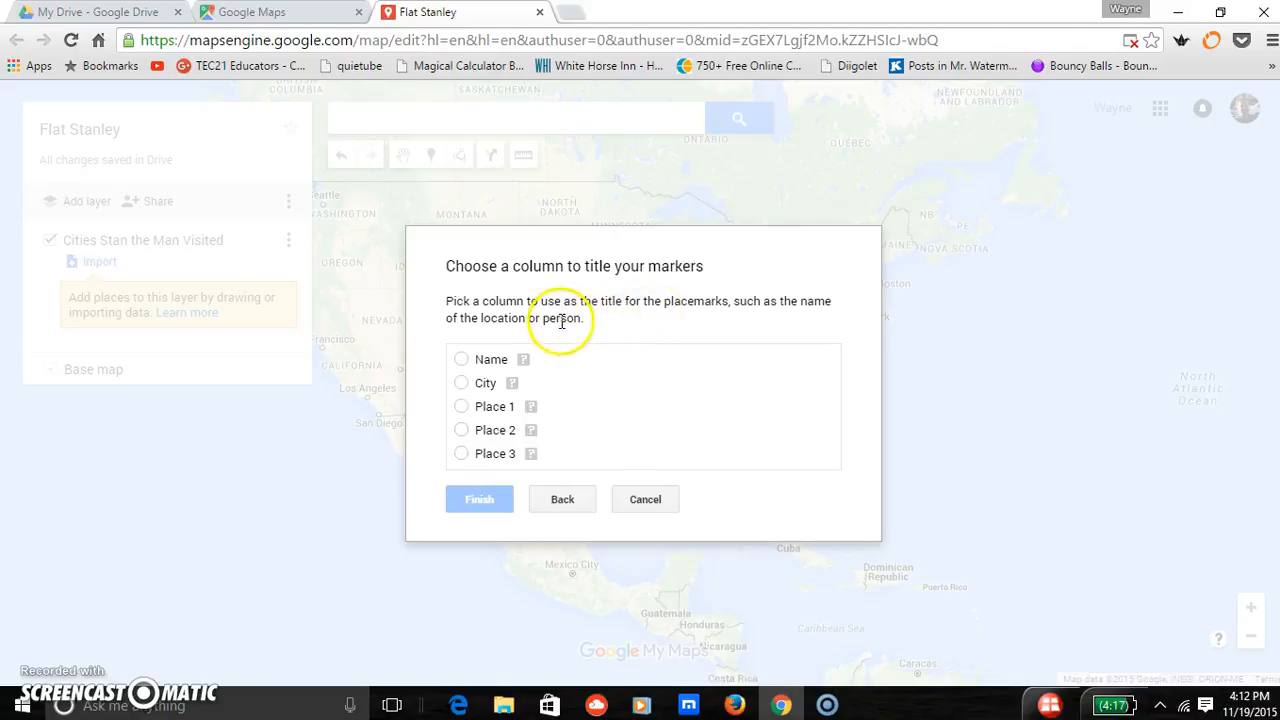
{"action": "left_click", "coordinate": [461, 360]}
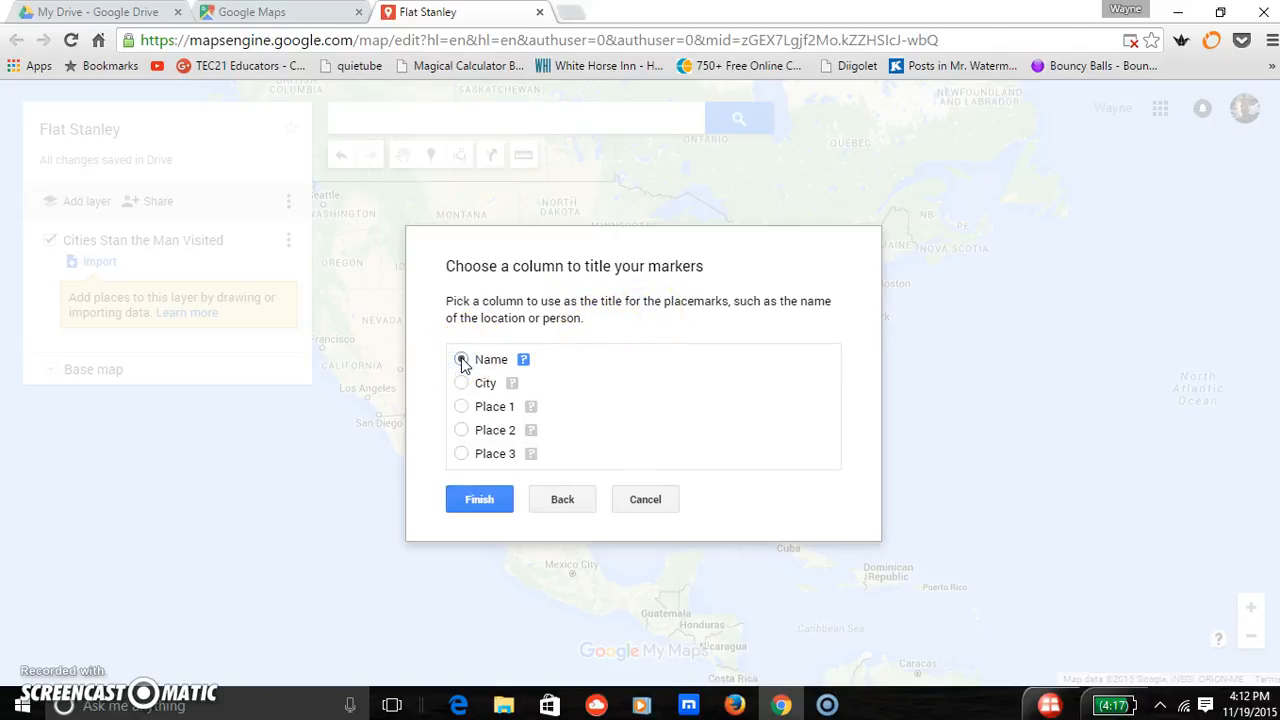
{"action": "left_click", "coordinate": [466, 500]}
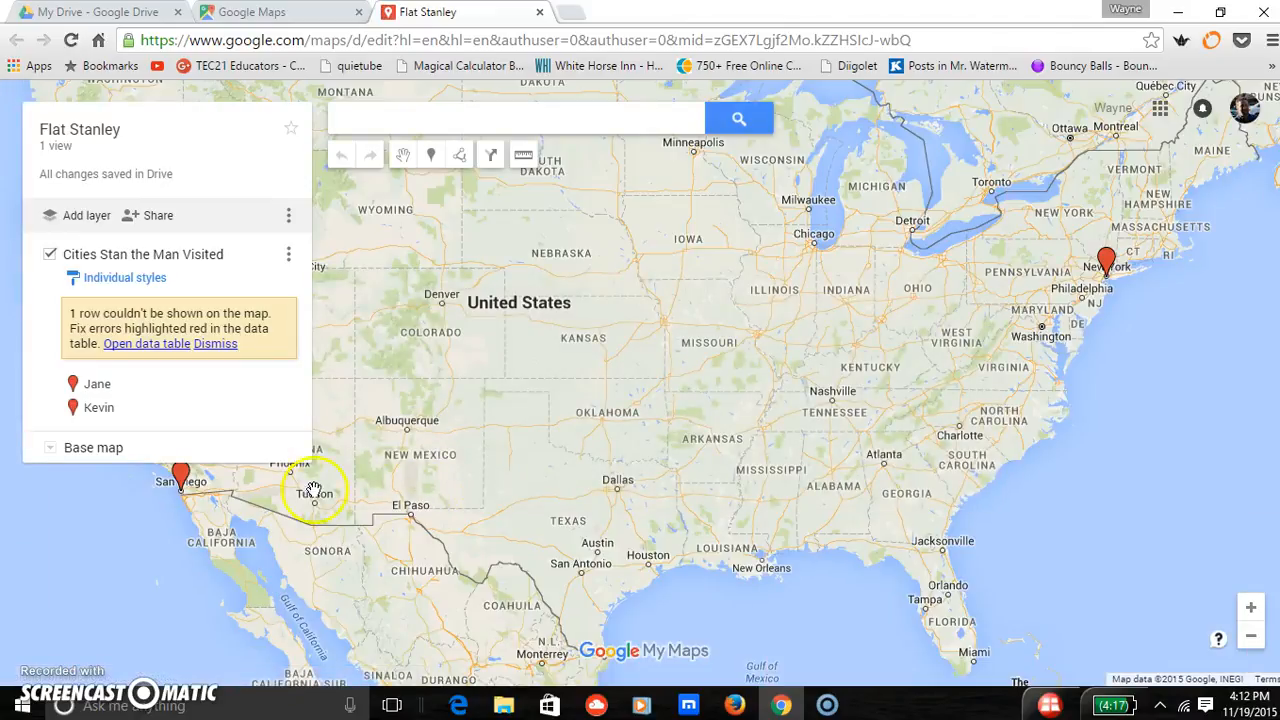
- View the imported details of the New York and San Diego markers on the map, and close the info card
{"action": "left_click", "coordinate": [1107, 262]}
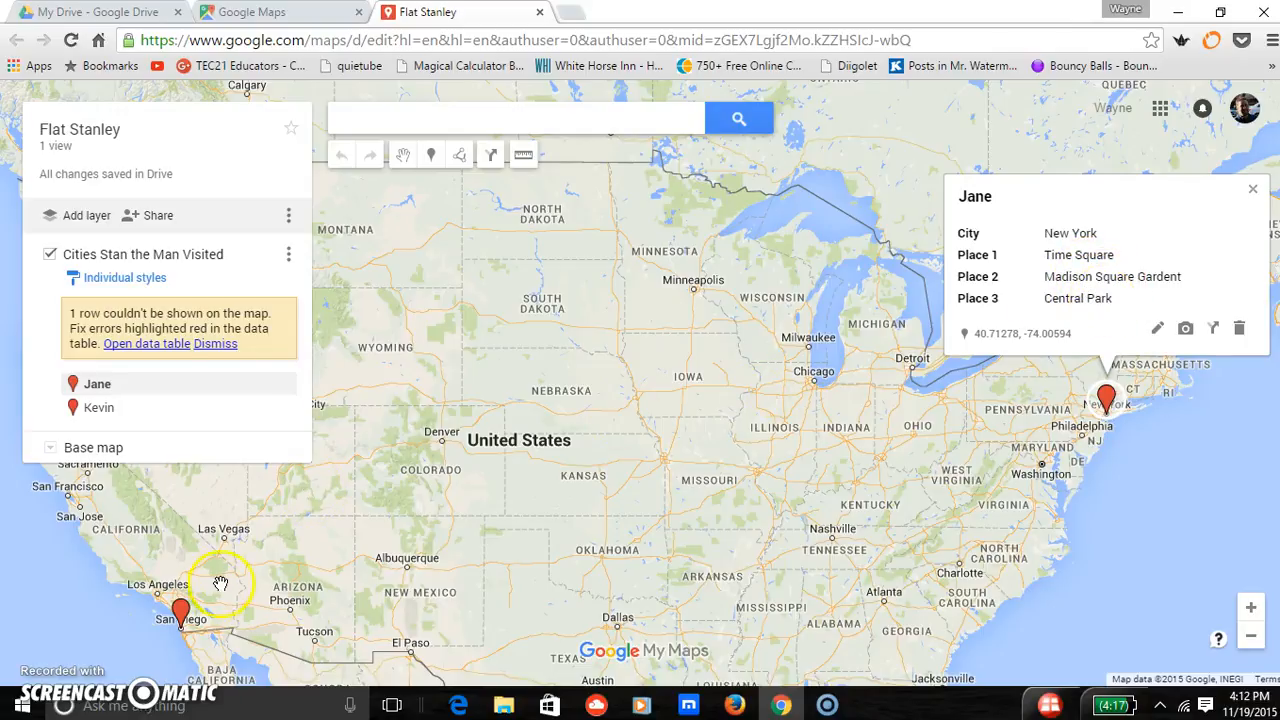
{"action": "left_click", "coordinate": [181, 615]}
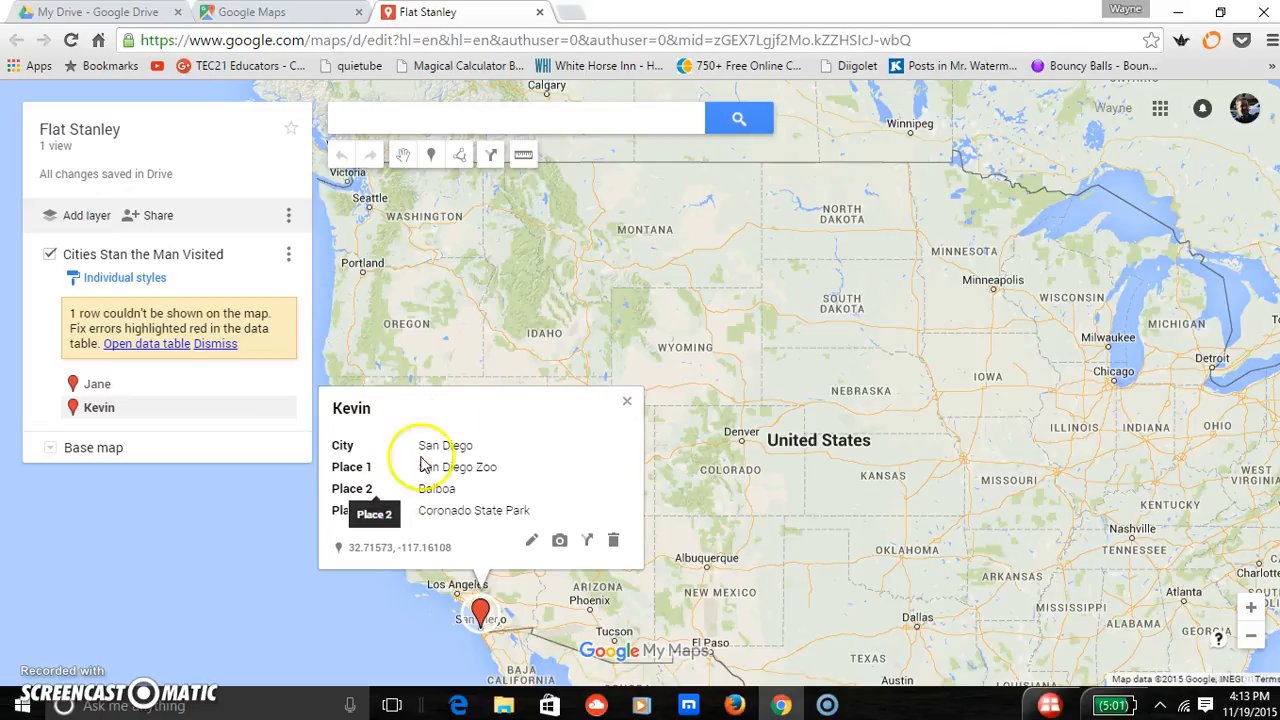
{"action": "left_click", "coordinate": [627, 404]}
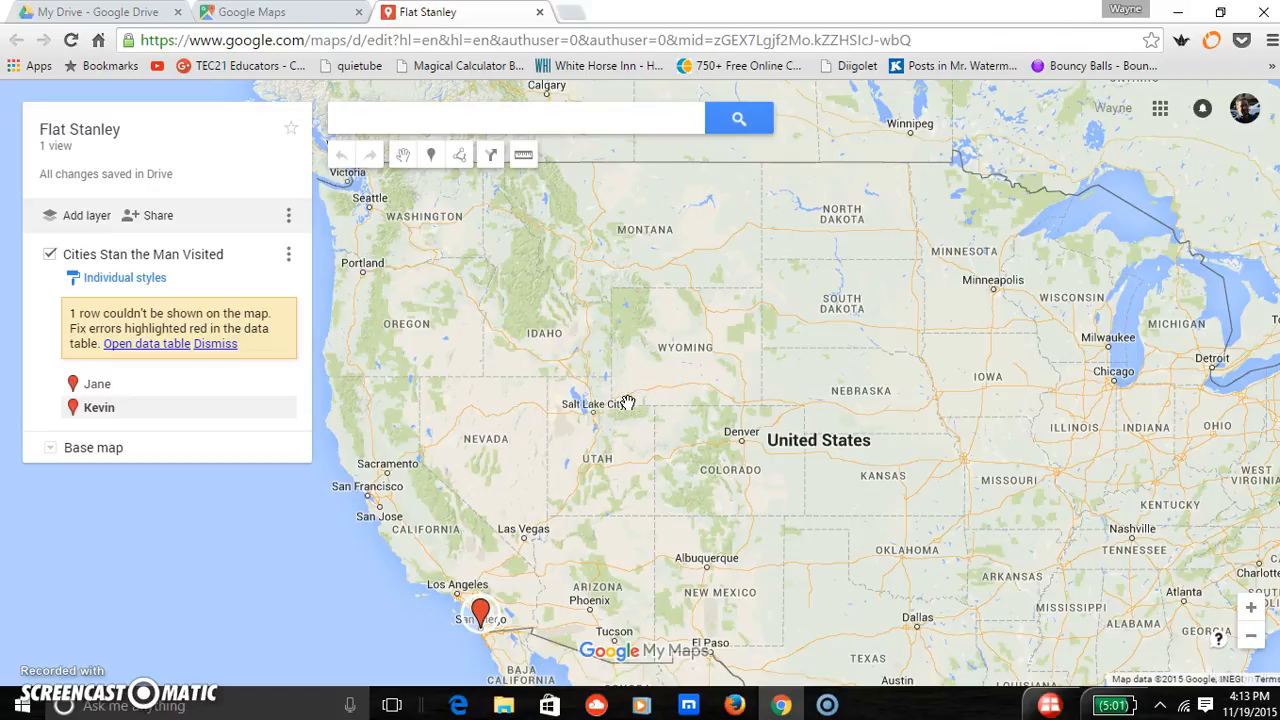